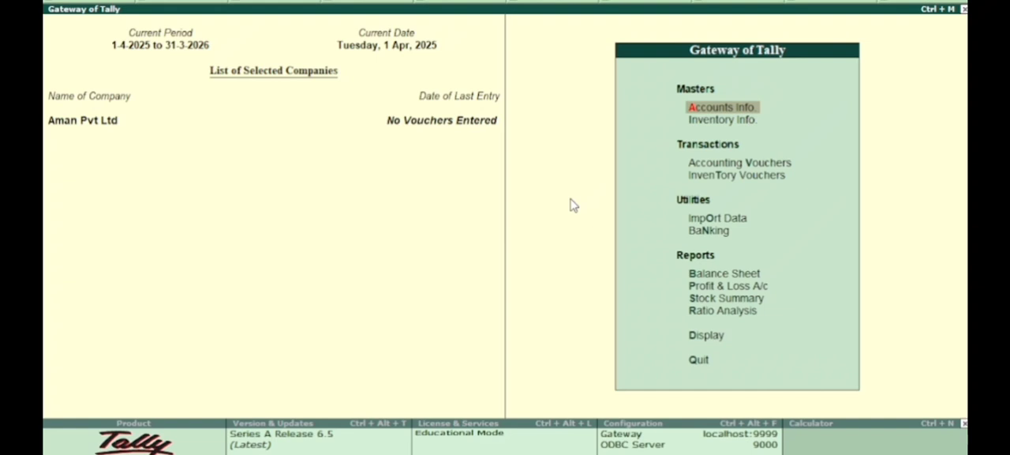
Step: Open the company features settings for Aman Pvt Ltd
{"action": "key", "text": "F11"}
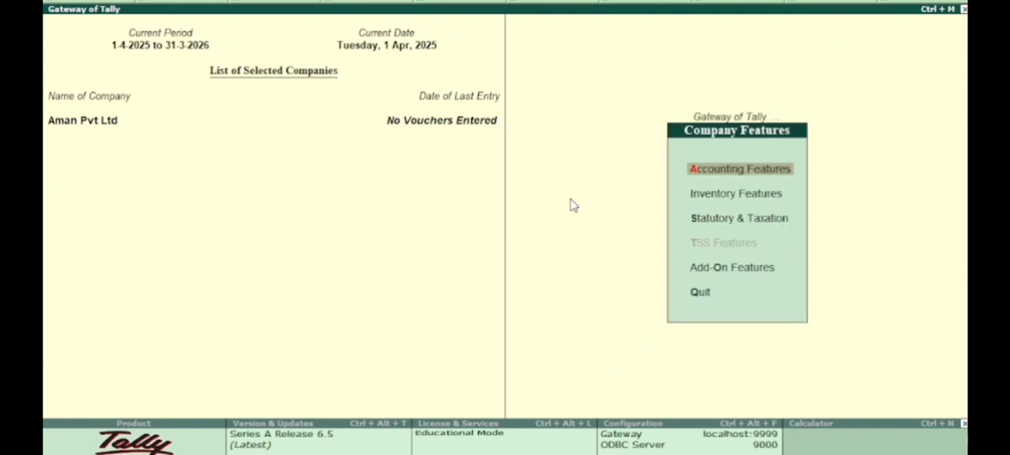
{"action": "key", "text": "Return"}
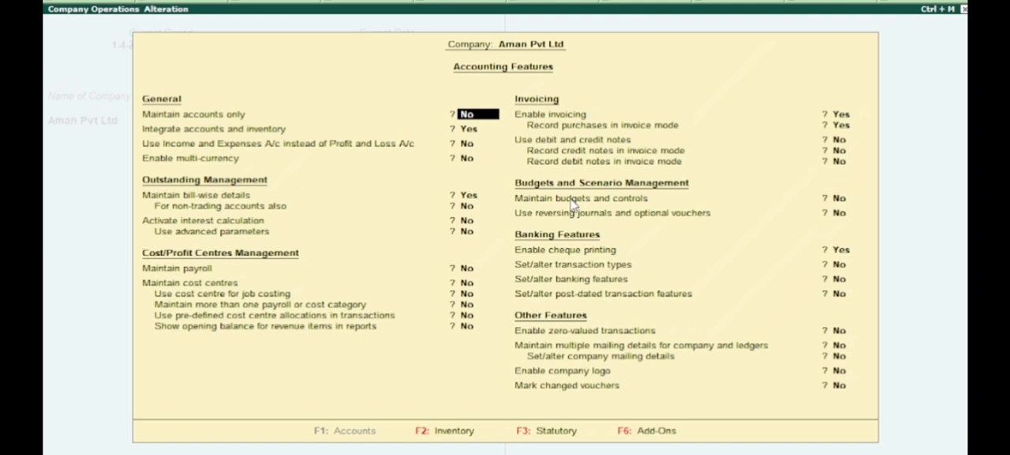
{"action": "key", "text": "BackSpace"}
{"action": "key", "text": "Escape"}
{"action": "key", "text": "y"}
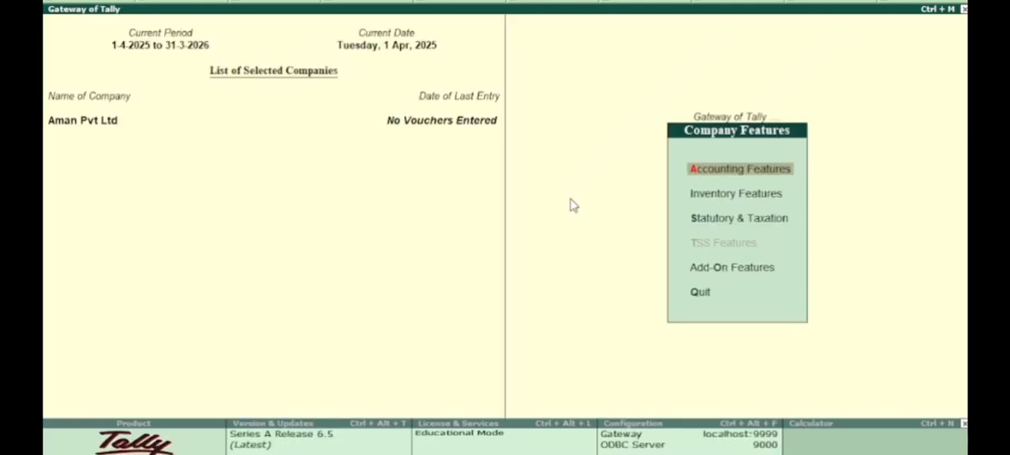
Step: Enable cost tracking for stock items in the company's inventory features and save the settings
{"action": "key", "text": "Down"}
{"action": "key", "text": "Return"}
{"action": "key", "text": "Return"}
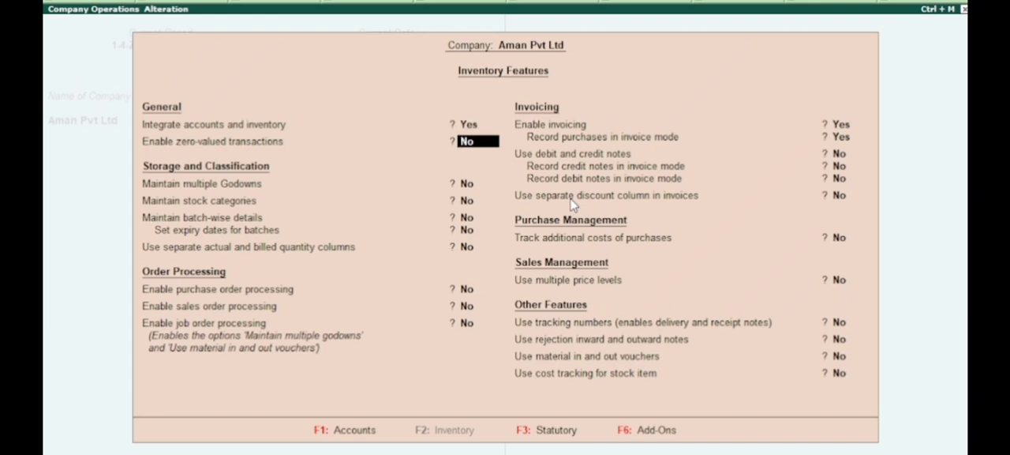
{"action": "key", "text": "Return"}
{"action": "key", "text": "Return"}
{"action": "key", "text": "Return"}
{"action": "key", "text": "Return"}
{"action": "key", "text": "Return"}
{"action": "key", "text": "Return"}
{"action": "key", "text": "Return"}
{"action": "key", "text": "Return"}
{"action": "key", "text": "Return"}
{"action": "key", "text": "Return"}
{"action": "key", "text": "Return"}
{"action": "key", "text": "Return"}
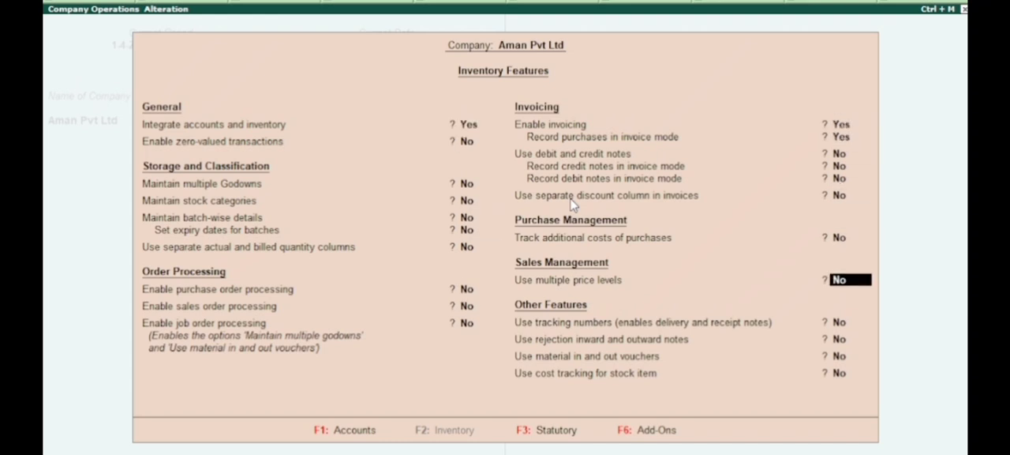
{"action": "key", "text": "Return"}
{"action": "key", "text": "Return"}
{"action": "key", "text": "Return"}
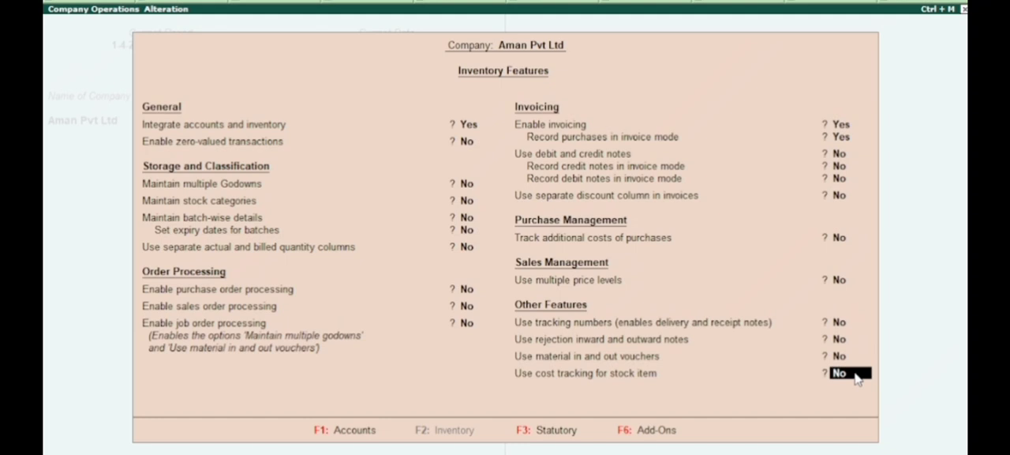
{"action": "type", "text": "y"}
{"action": "key", "text": "Return"}
{"action": "key", "text": "Return"}
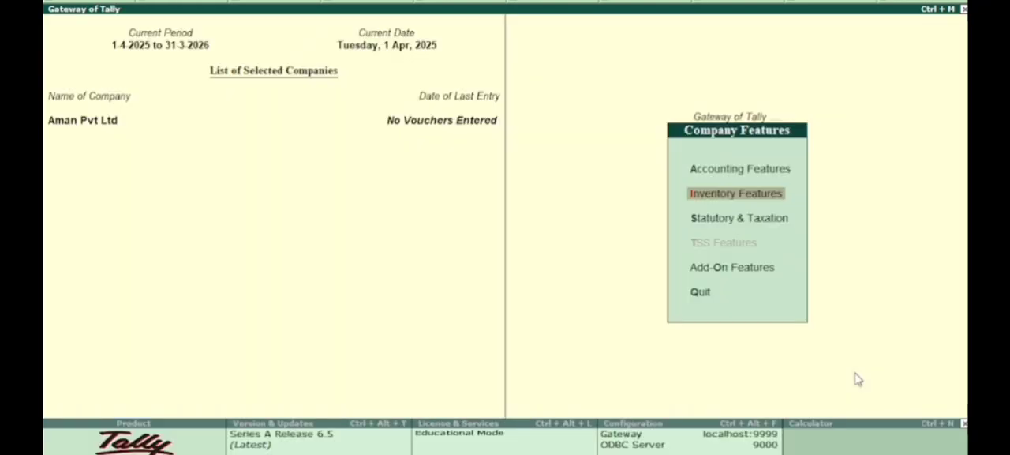
{"action": "key", "text": "Escape"}
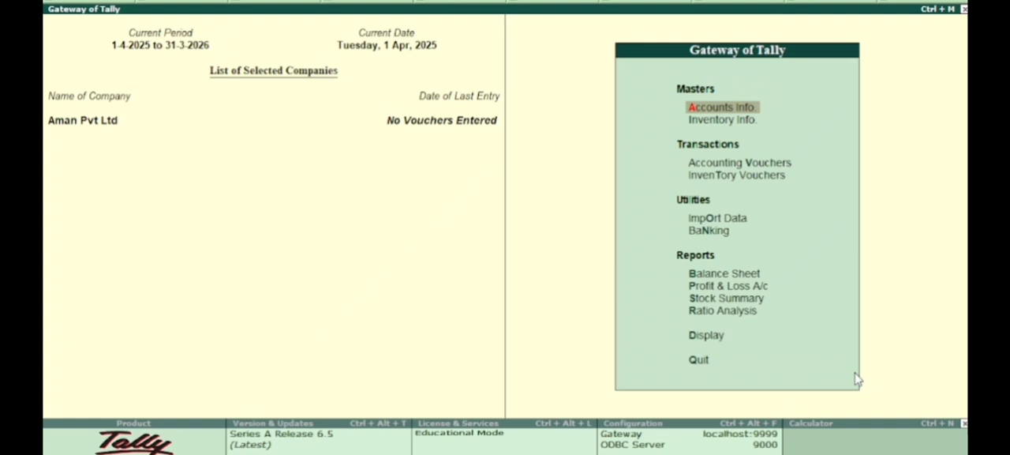
Step: Start a new single ledger and enter the supplier's name, leaving the alias blank
{"action": "key", "text": "Return"}
{"action": "key", "text": "Down"}
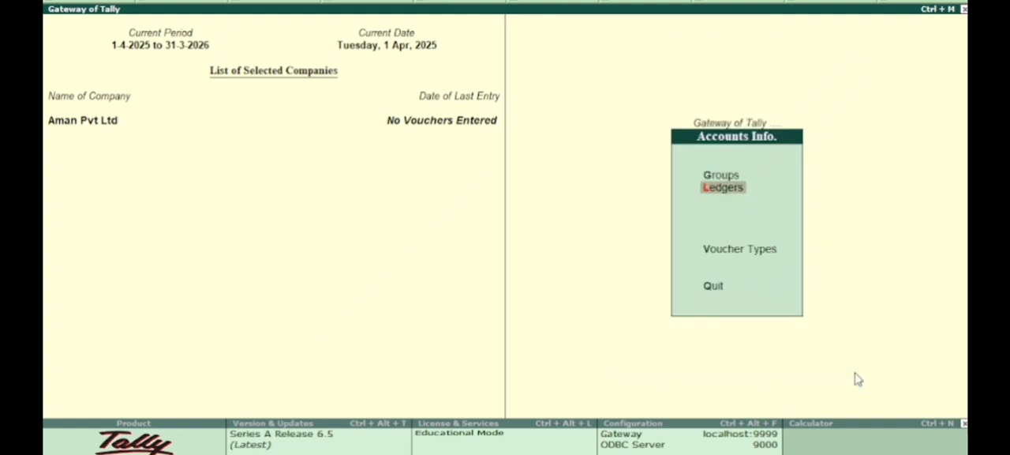
{"action": "key", "text": "Return"}
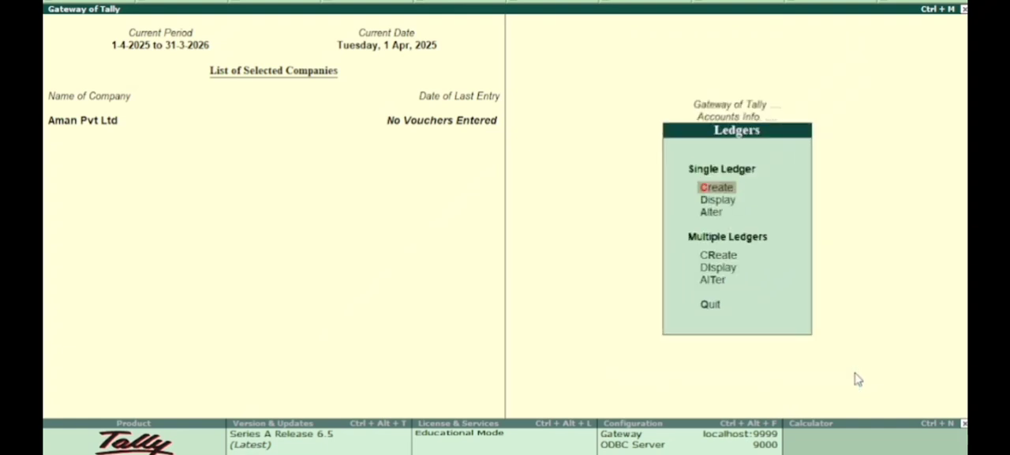
{"action": "key", "text": "Return"}
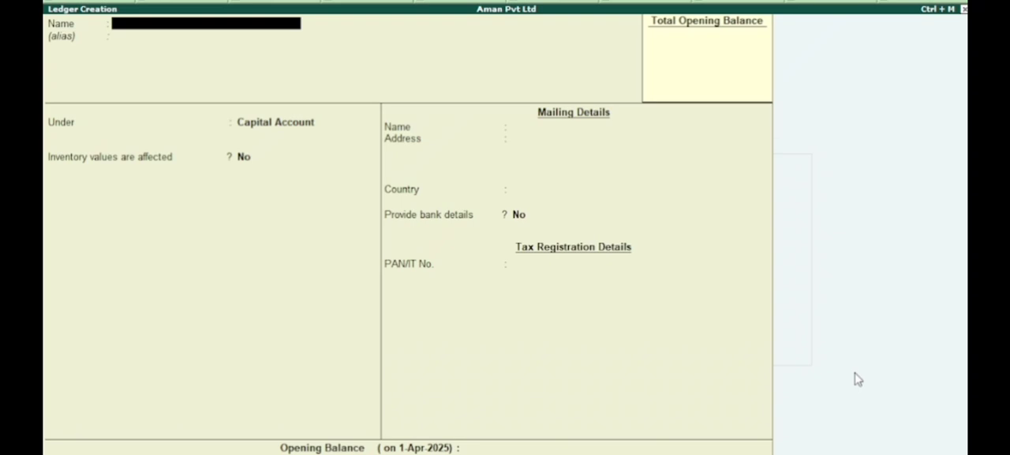
{"action": "type", "text": "Kamal"}
{"action": "key", "text": "Return"}
{"action": "key", "text": "Return"}
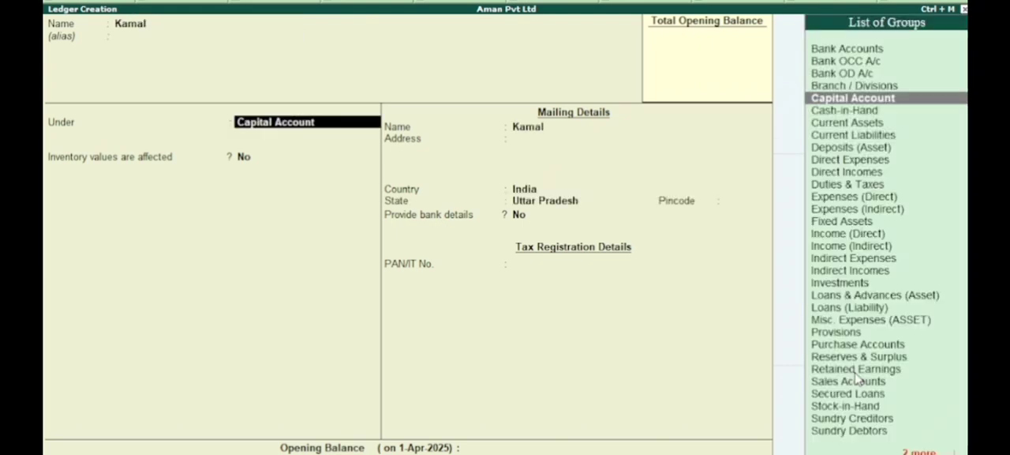
Step: Place the supplier's ledger under the Sundry Creditors group
{"action": "key", "text": "Down"}
{"action": "key", "text": "Down"}
{"action": "key", "text": "Down"}
{"action": "key", "text": "Down"}
{"action": "key", "text": "Down"}
{"action": "key", "text": "Down"}
{"action": "key", "text": "Down"}
{"action": "key", "text": "Down"}
{"action": "key", "text": "Down"}
{"action": "key", "text": "Down"}
{"action": "key", "text": "Down"}
{"action": "key", "text": "Down"}
{"action": "key", "text": "Down"}
{"action": "key", "text": "Down"}
{"action": "key", "text": "Down"}
{"action": "key", "text": "Down"}
{"action": "key", "text": "Down"}
{"action": "key", "text": "Down"}
{"action": "key", "text": "Down"}
{"action": "key", "text": "Down"}
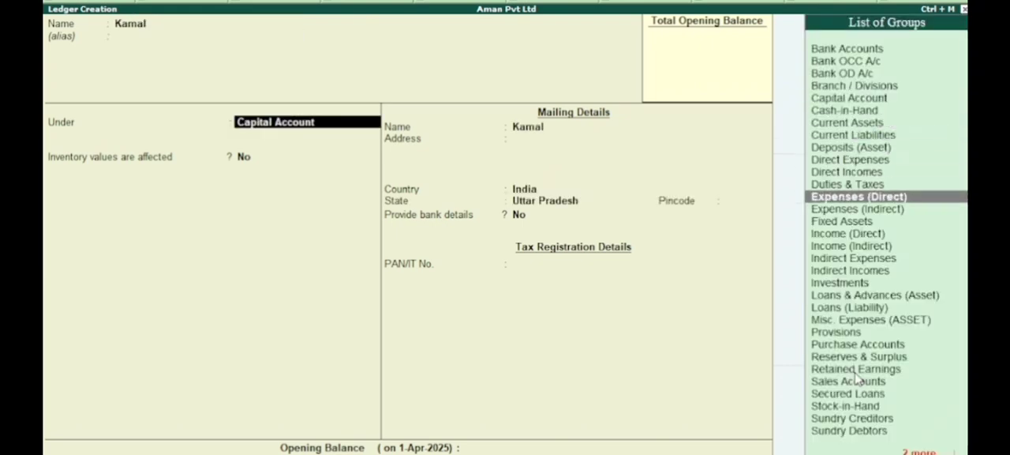
{"action": "key", "text": "Down"}
{"action": "key", "text": "Down"}
{"action": "key", "text": "Down"}
{"action": "key", "text": "Down"}
{"action": "key", "text": "Down"}
{"action": "key", "text": "Down"}
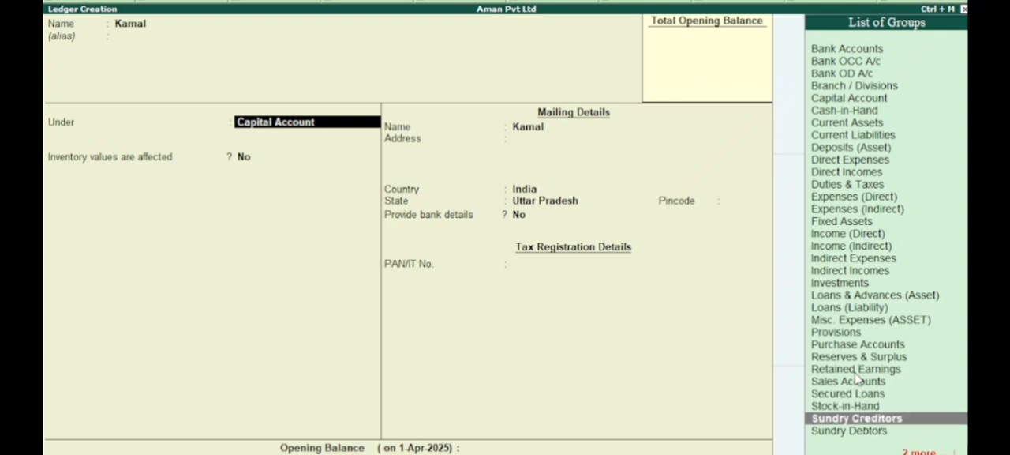
{"action": "key", "text": "Return"}
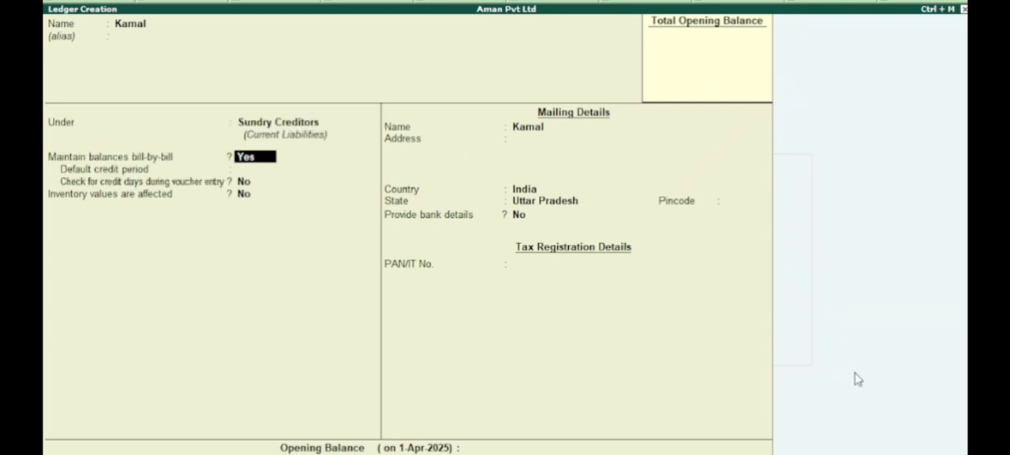
Step: Keep the default bill-by-bill, mailing and tax details with no opening balance, and save the supplier's ledger
{"action": "key", "text": "Return"}
{"action": "key", "text": "Return"}
{"action": "key", "text": "Return"}
{"action": "key", "text": "Return"}
{"action": "key", "text": "Return"}
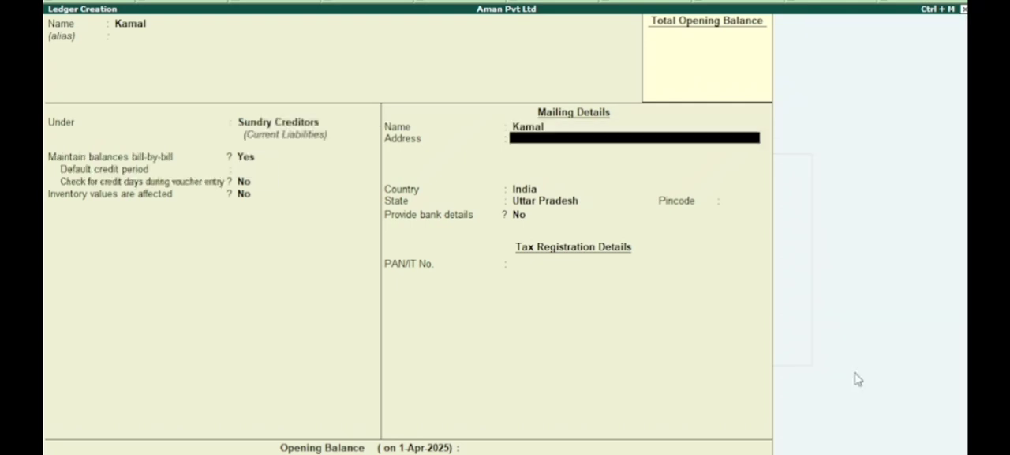
{"action": "key", "text": "Return"}
{"action": "key", "text": "Return"}
{"action": "key", "text": "Return"}
{"action": "key", "text": "Return"}
{"action": "key", "text": "Return"}
{"action": "key", "text": "Return"}
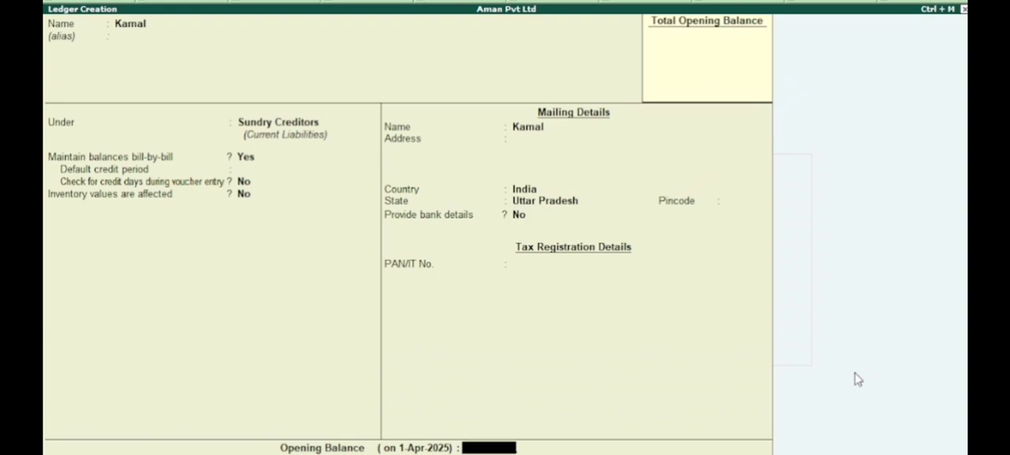
Step: Enter the customer's name for a second ledger and place it under Sundry Debtors
{"action": "key", "text": "Return"}
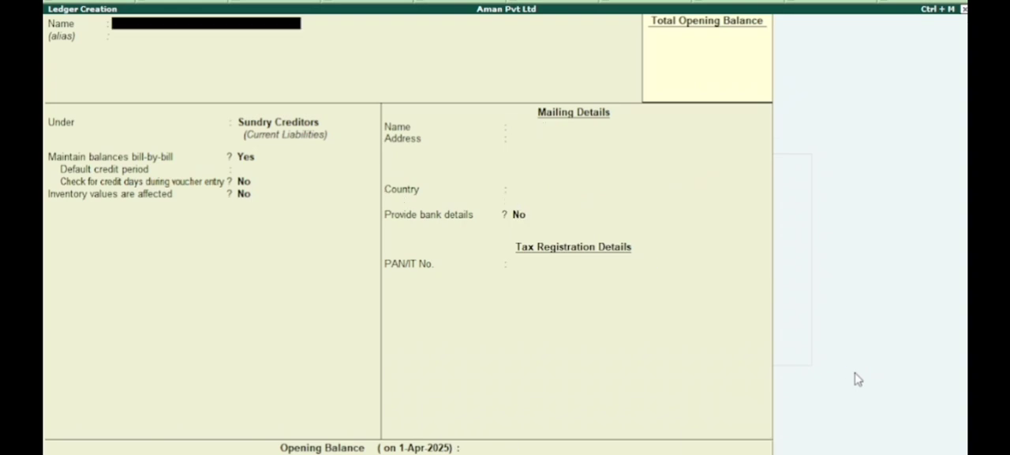
{"action": "type", "text": "Danish"}
{"action": "key", "text": "Return"}
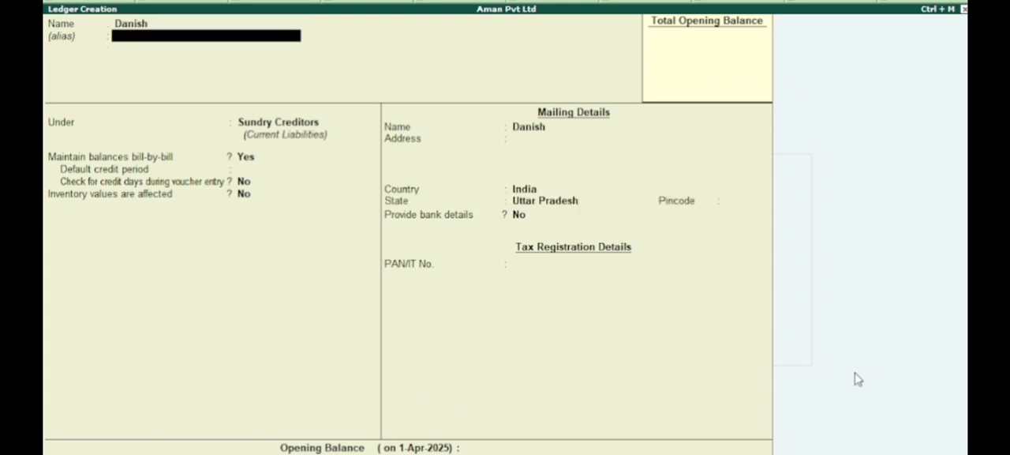
{"action": "key", "text": "Return"}
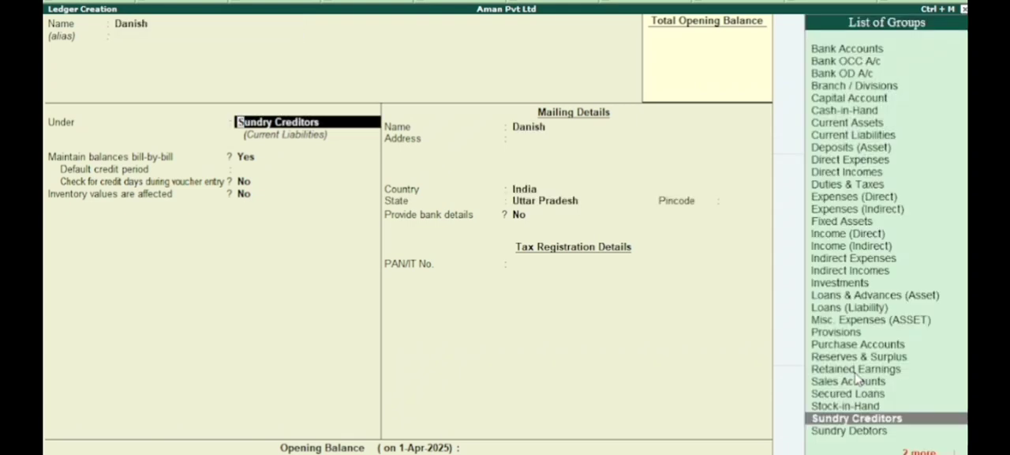
{"action": "key", "text": "Up"}
{"action": "key", "text": "Down"}
{"action": "key", "text": "Down"}
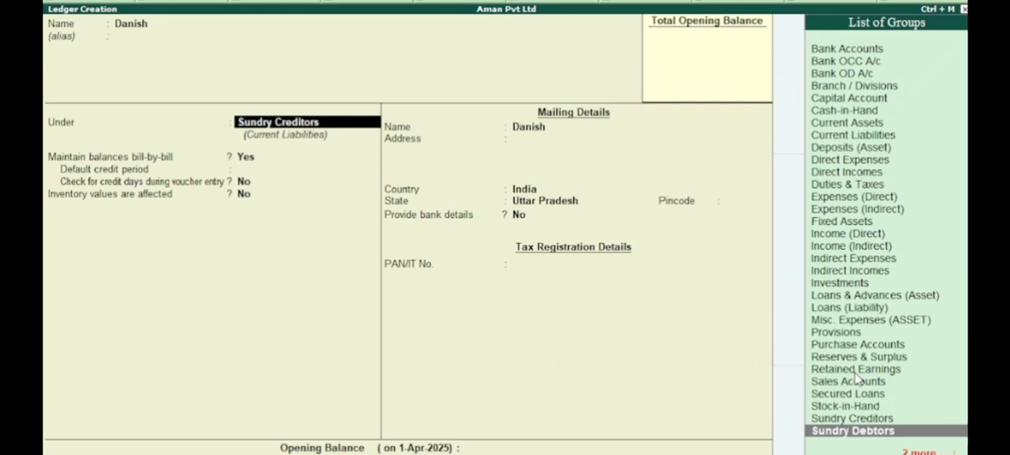
{"action": "key", "text": "Return"}
Step: Save the customer's ledger with the remaining default details and return to the Gateway of Tally
{"action": "key", "text": "BackSpace"}
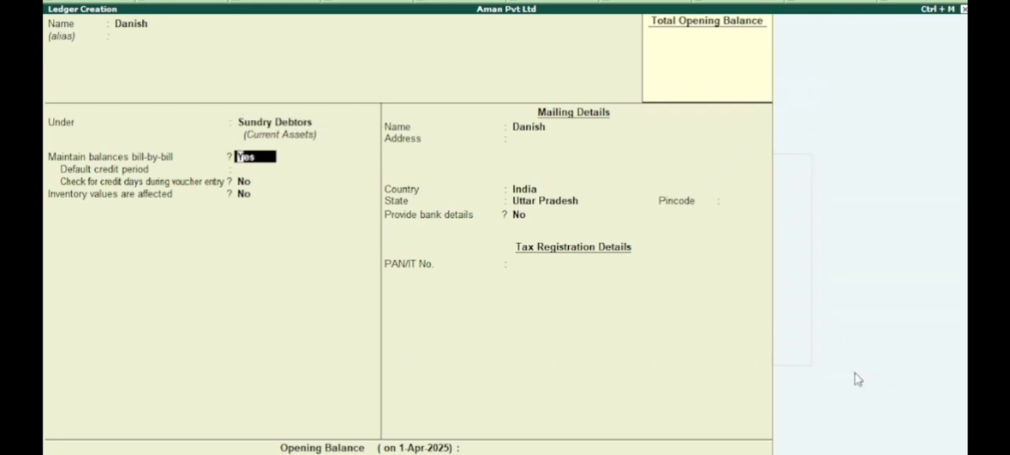
{"action": "key", "text": "Return"}
{"action": "key", "text": "Return"}
{"action": "key", "text": "Return"}
{"action": "key", "text": "Return"}
{"action": "key", "text": "Return"}
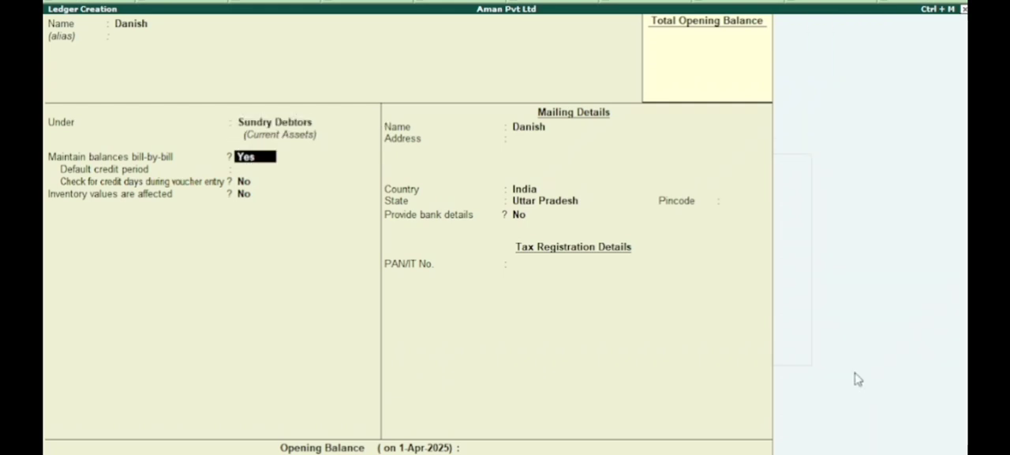
{"action": "key", "text": "Return"}
{"action": "key", "text": "Return"}
{"action": "key", "text": "Return"}
{"action": "key", "text": "Return"}
{"action": "key", "text": "Return"}
{"action": "key", "text": "Return"}
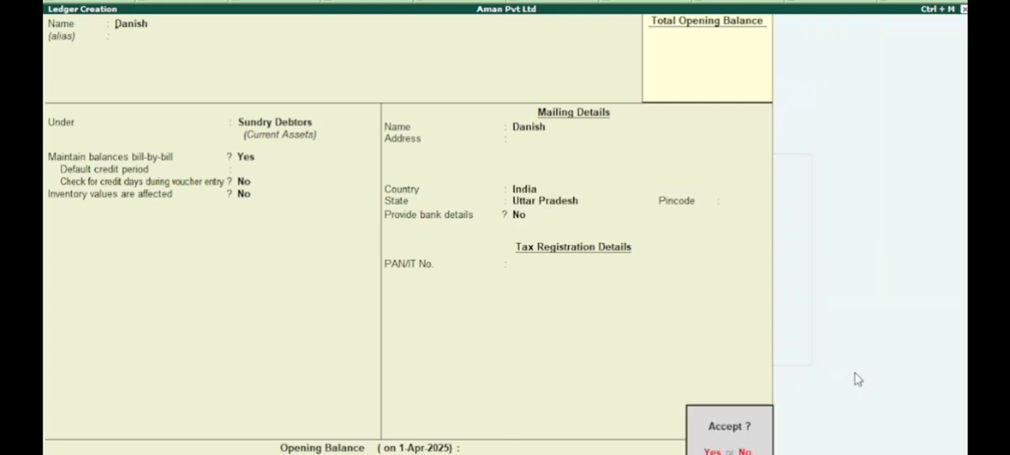
{"action": "key", "text": "Return"}
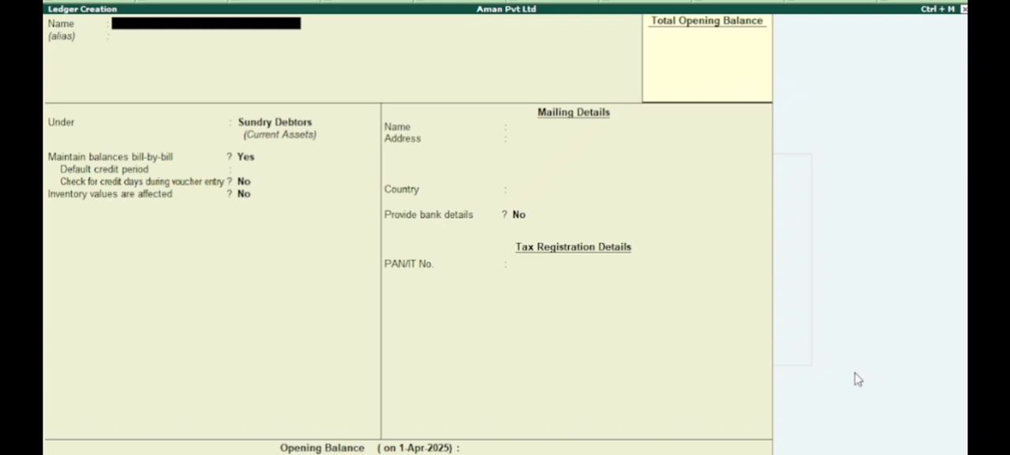
{"action": "key", "text": "Escape"}
{"action": "key", "text": "y"}
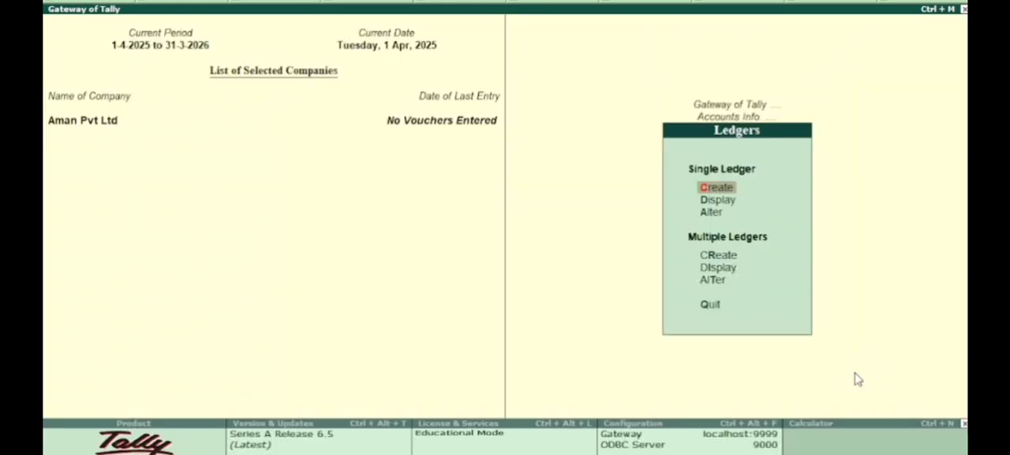
{"action": "key", "text": "Escape"}
{"action": "key", "text": "Escape"}
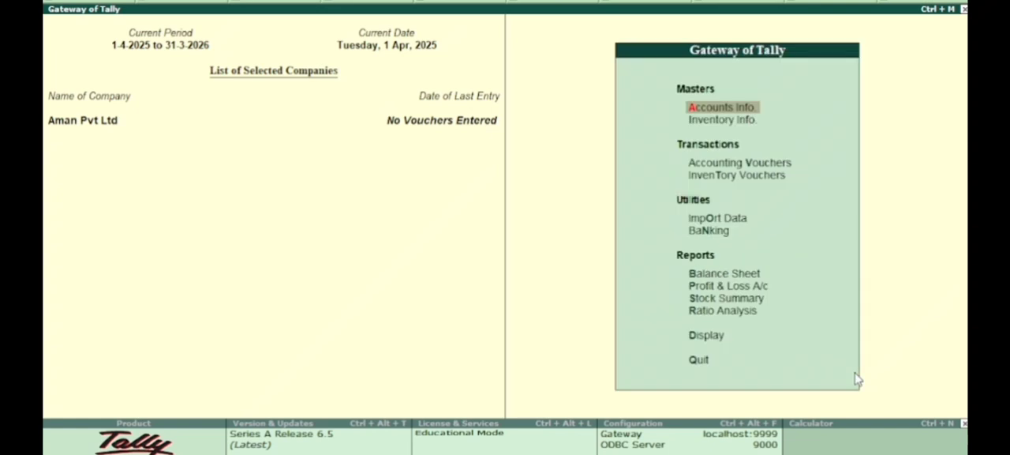
Step: Create a simple unit of measure with symbol pcs, formal name Pieces and 0 decimal places
{"action": "key", "text": "Down"}
{"action": "key", "text": "Return"}
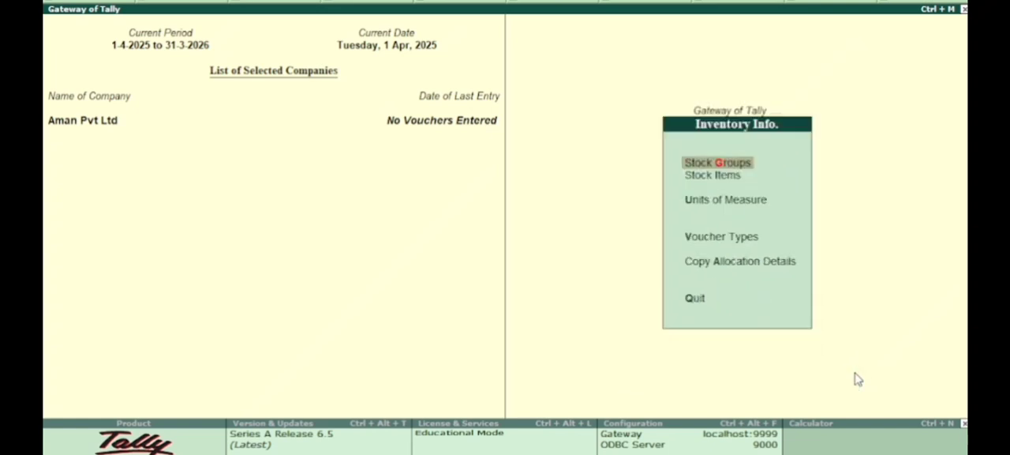
{"action": "key", "text": "Down"}
{"action": "key", "text": "Return"}
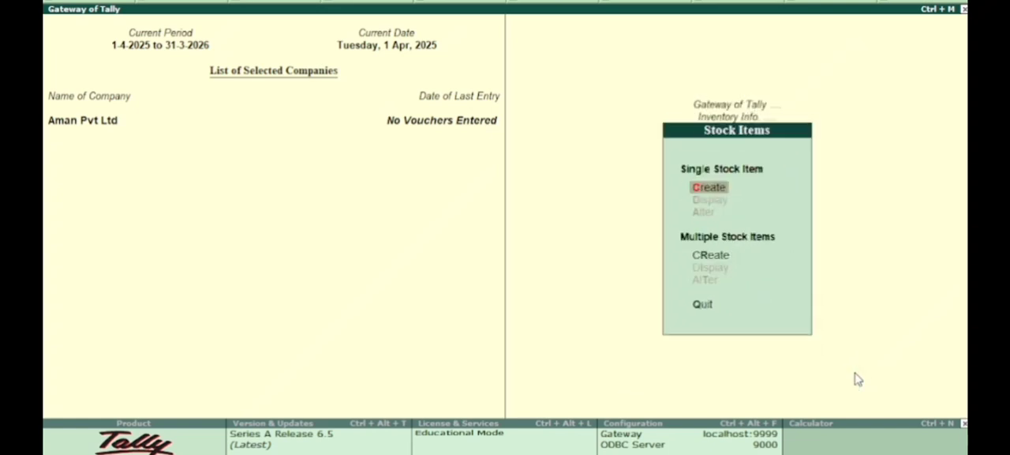
{"action": "key", "text": "Escape"}
{"action": "key", "text": "Down"}
{"action": "key", "text": "Return"}
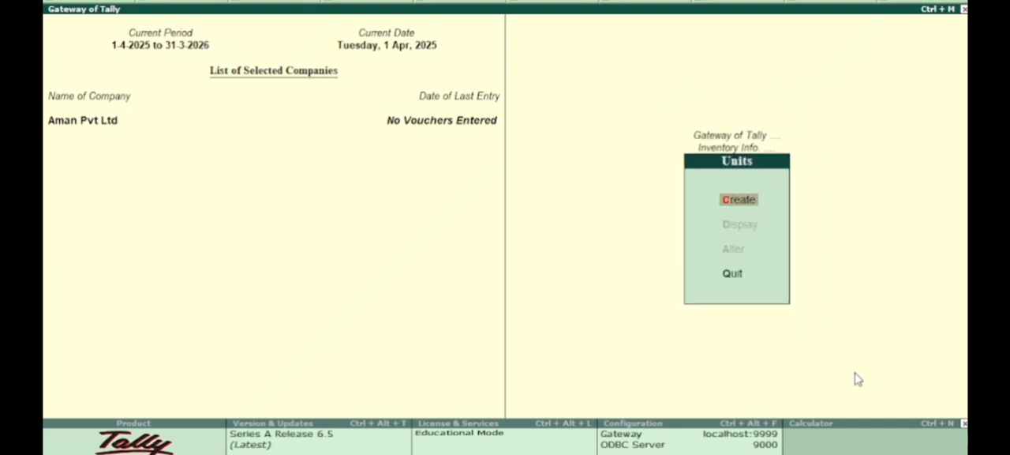
{"action": "key", "text": "Return"}
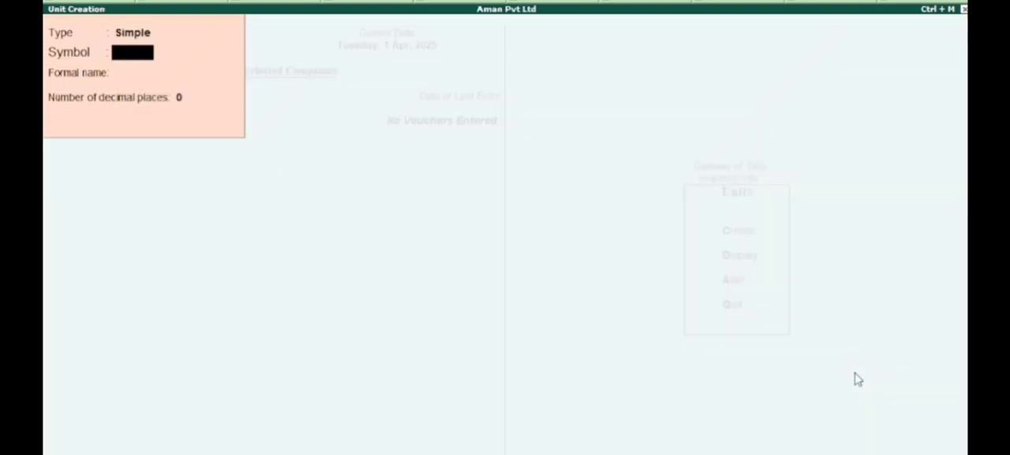
{"action": "type", "text": "pcs"}
{"action": "key", "text": "Return"}
{"action": "type", "text": "Piec"}
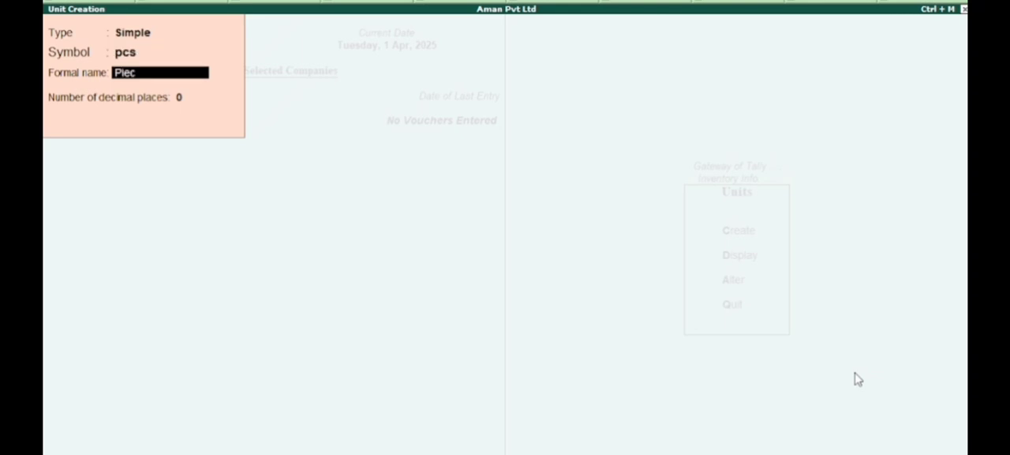
{"action": "type", "text": "es"}
{"action": "key", "text": "Return"}
{"action": "key", "text": "Return"}
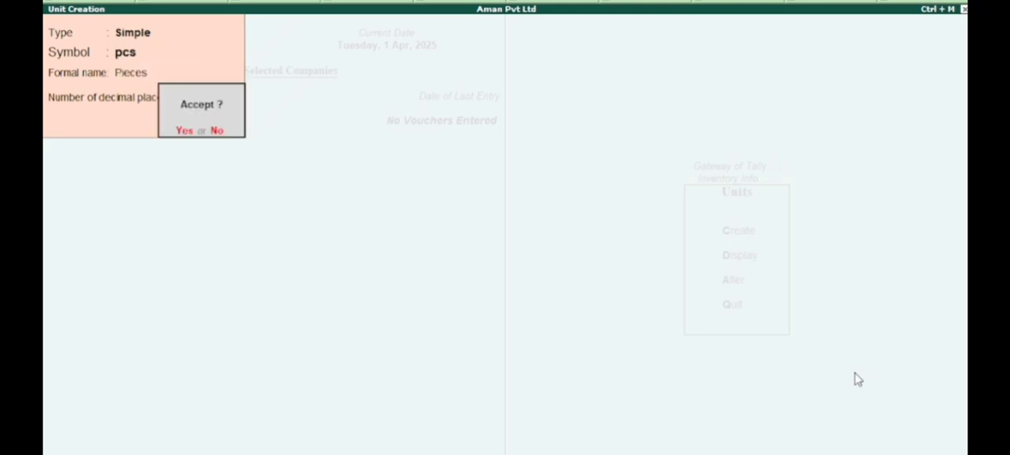
{"action": "key", "text": "Return"}
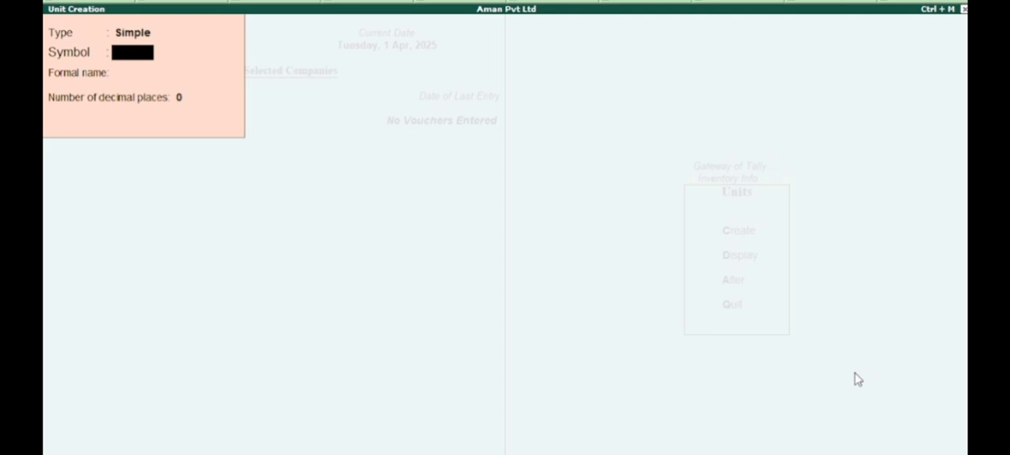
{"action": "key", "text": "Escape"}
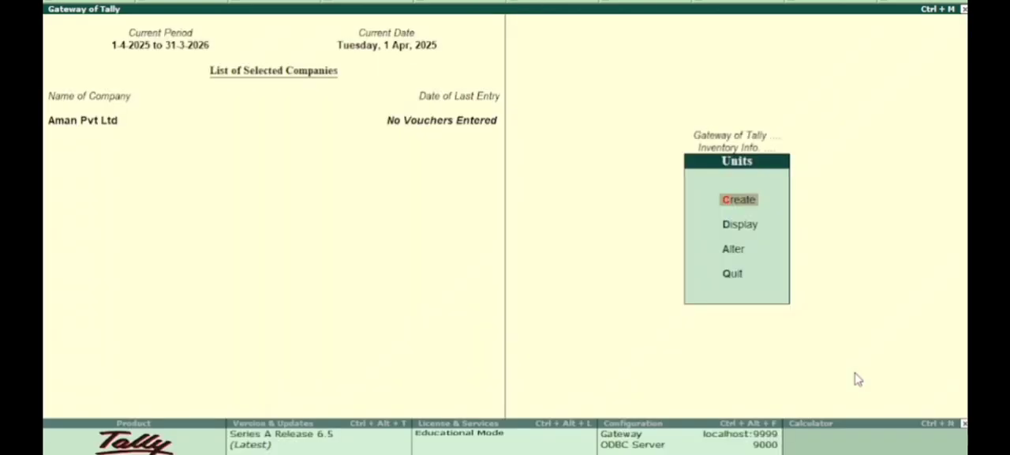
Step: Start a single stock item named Computer under Primary, with pcs as its unit
{"action": "key", "text": "Escape"}
{"action": "key", "text": "Up"}
{"action": "key", "text": "Return"}
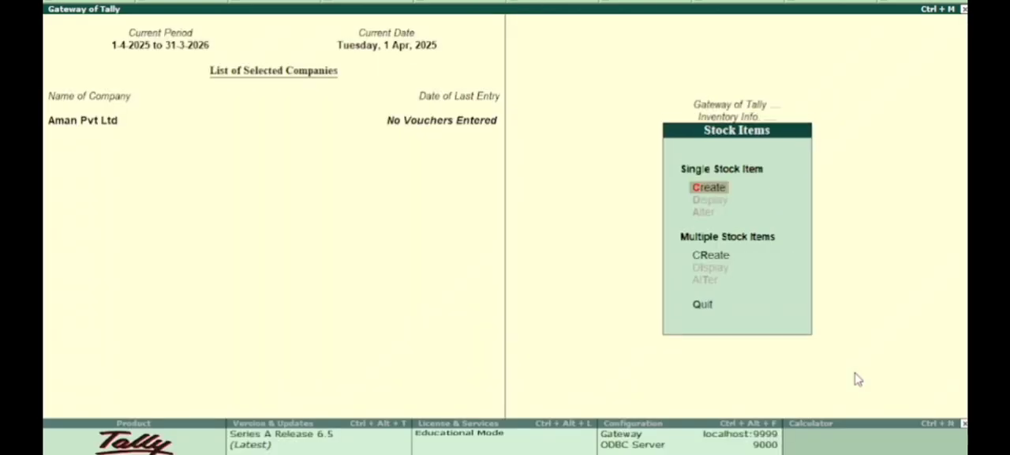
{"action": "key", "text": "Return"}
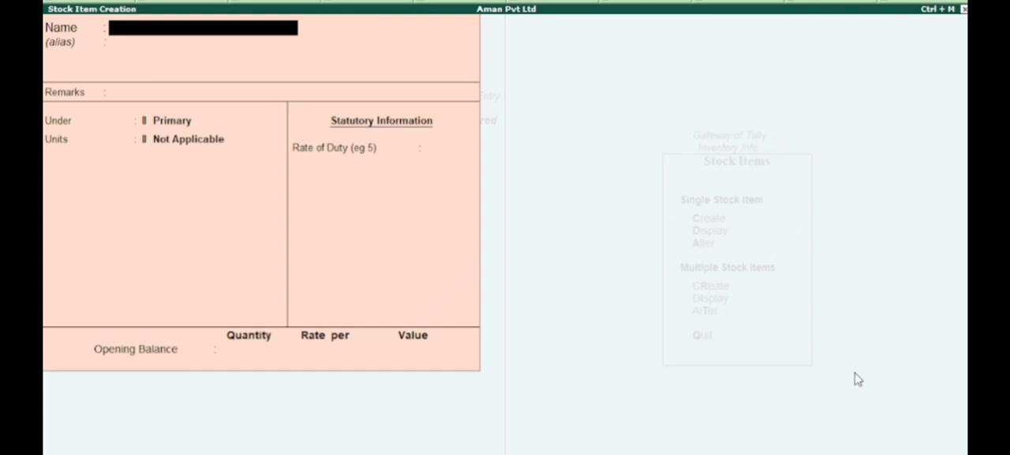
{"action": "type", "text": "Comput"}
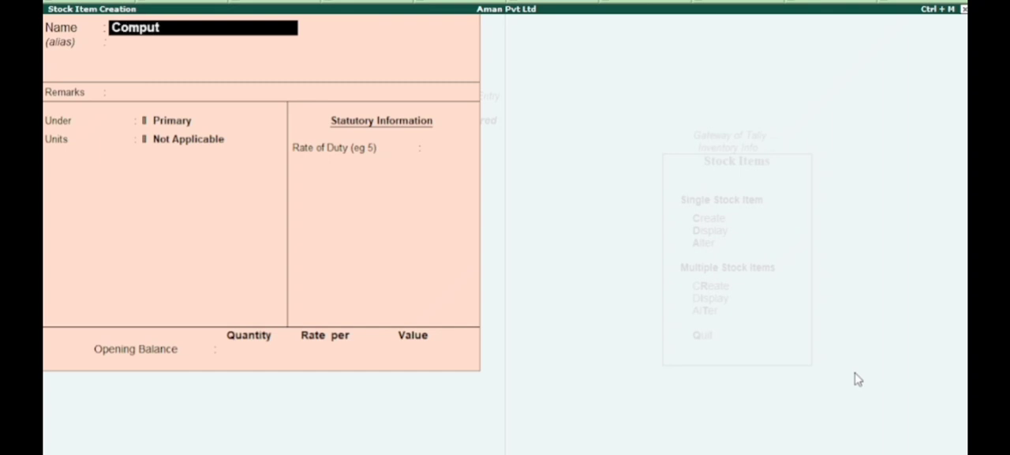
{"action": "type", "text": "er"}
{"action": "key", "text": "Return"}
{"action": "key", "text": "Return"}
{"action": "key", "text": "Return"}
{"action": "key", "text": "Return"}
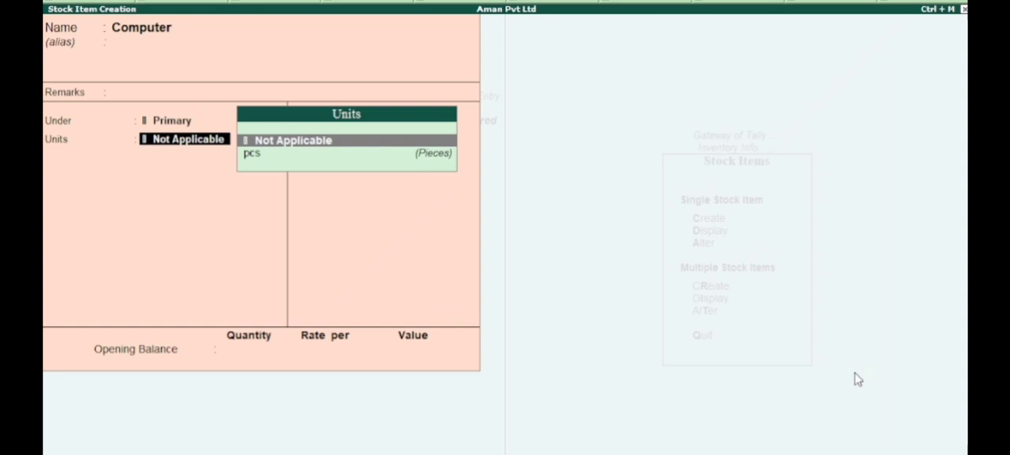
{"action": "key", "text": "Down"}
{"action": "key", "text": "Return"}
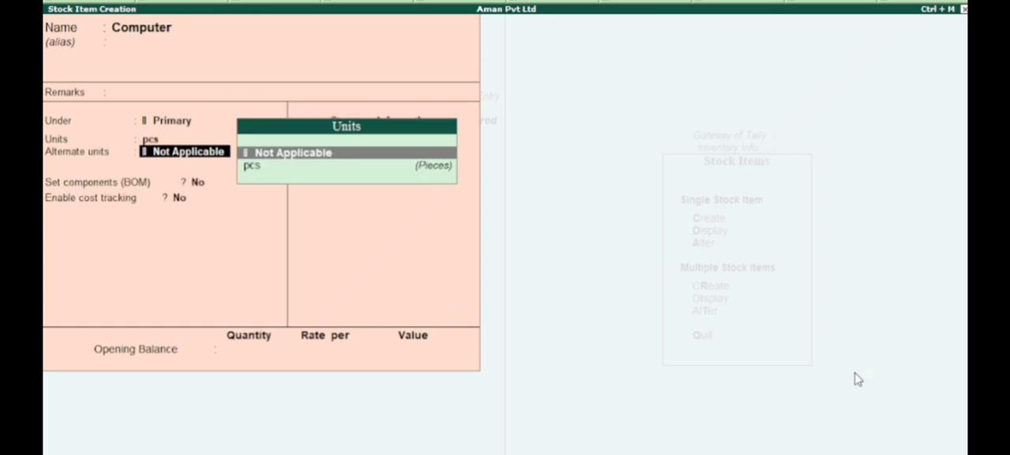
Step: Enable cost tracking for the Computer item without alternate units or BOM components, save it and return to the Gateway of Tally
{"action": "key", "text": "Return"}
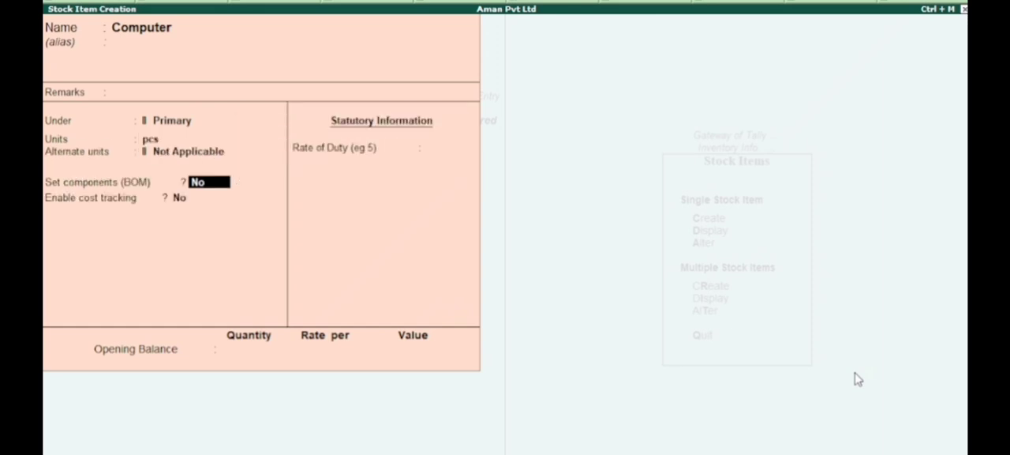
{"action": "key", "text": "Return"}
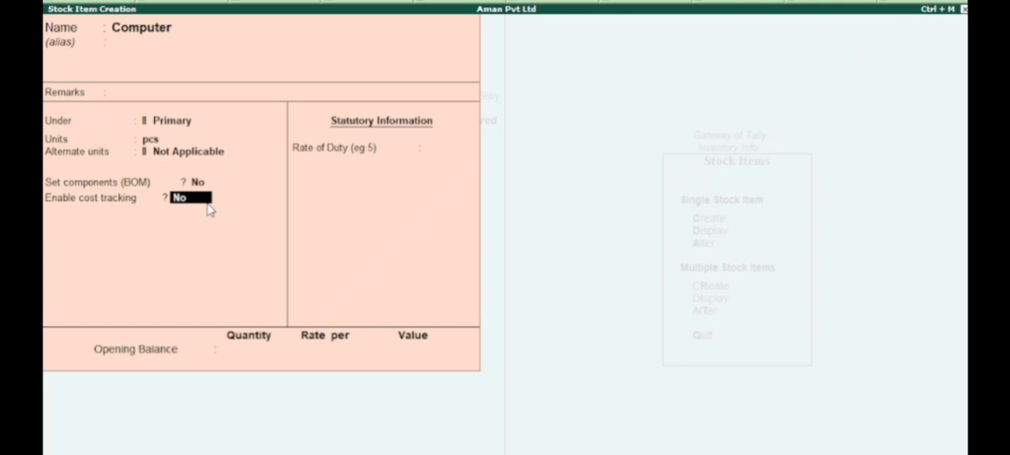
{"action": "type", "text": "y"}
{"action": "key", "text": "Return"}
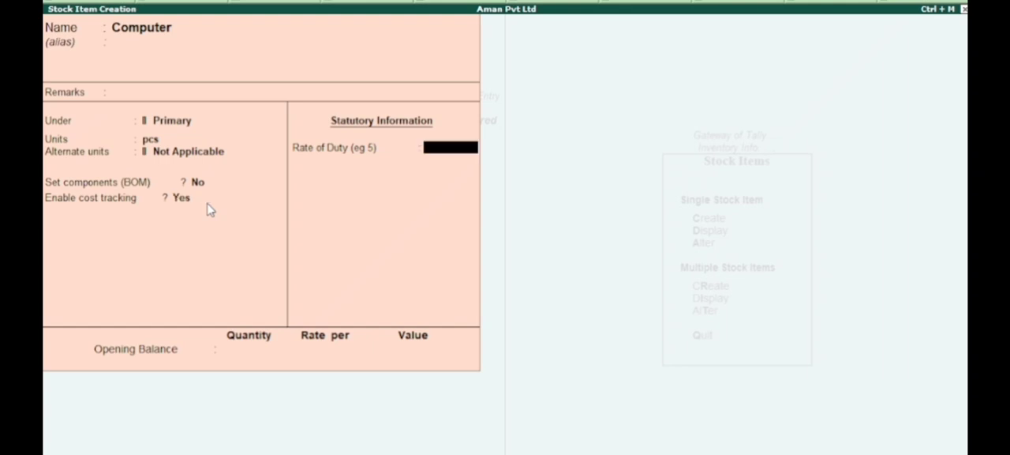
{"action": "key", "text": "Return"}
{"action": "key", "text": "Return"}
{"action": "key", "text": "y"}
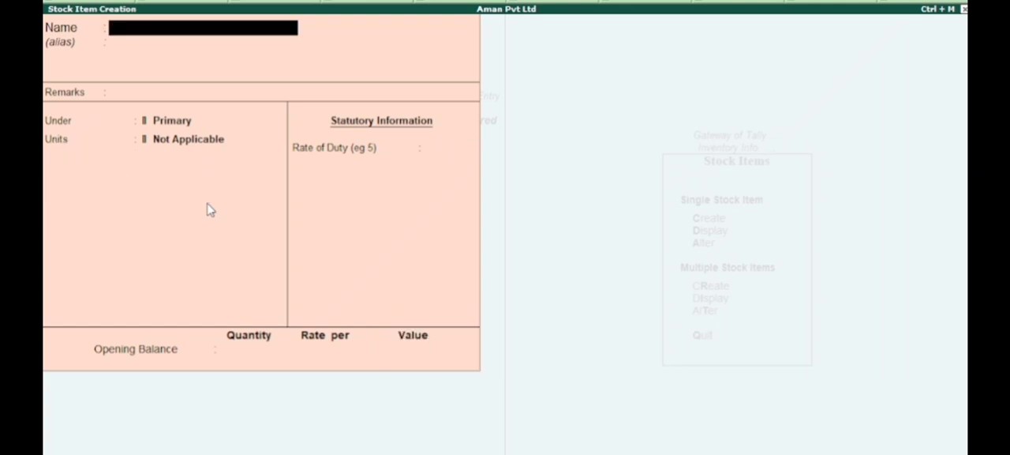
{"action": "key", "text": "Escape"}
{"action": "key", "text": "y"}
{"action": "key", "text": "Escape"}
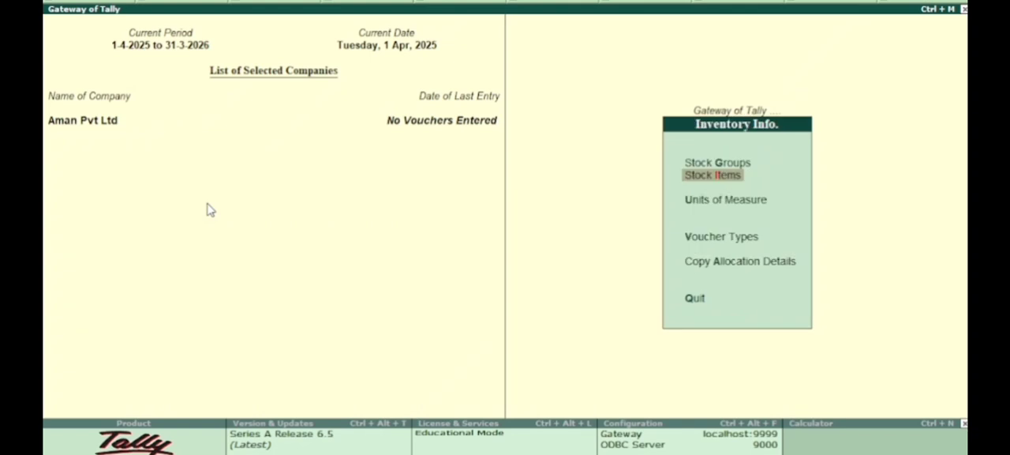
{"action": "key", "text": "Escape"}
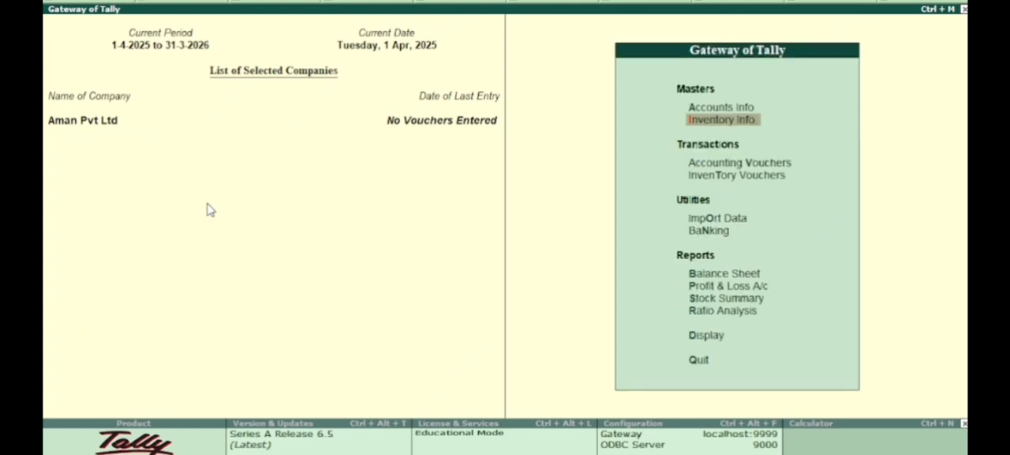
Step: Start a purchase voucher with supplier invoice number 01 dated 1-Apr-2025
{"action": "key", "text": "Down"}
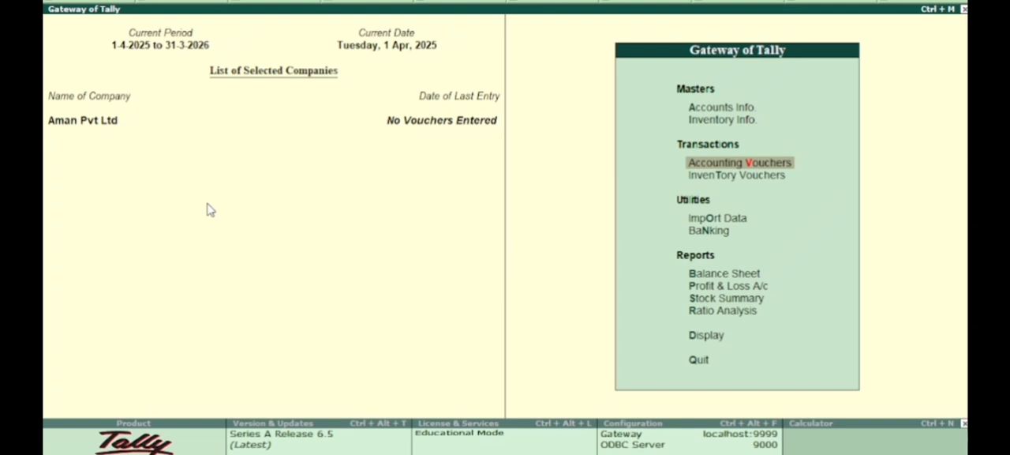
{"action": "key", "text": "Return"}
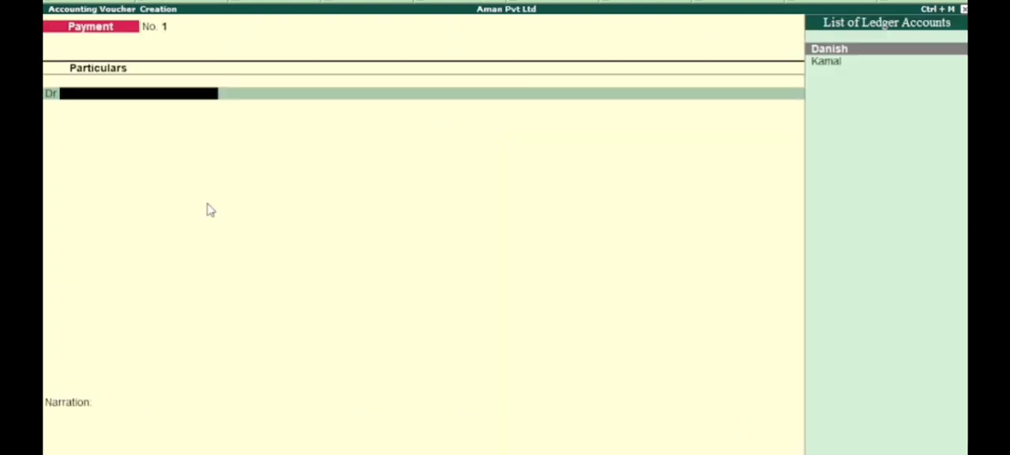
{"action": "key", "text": "F9"}
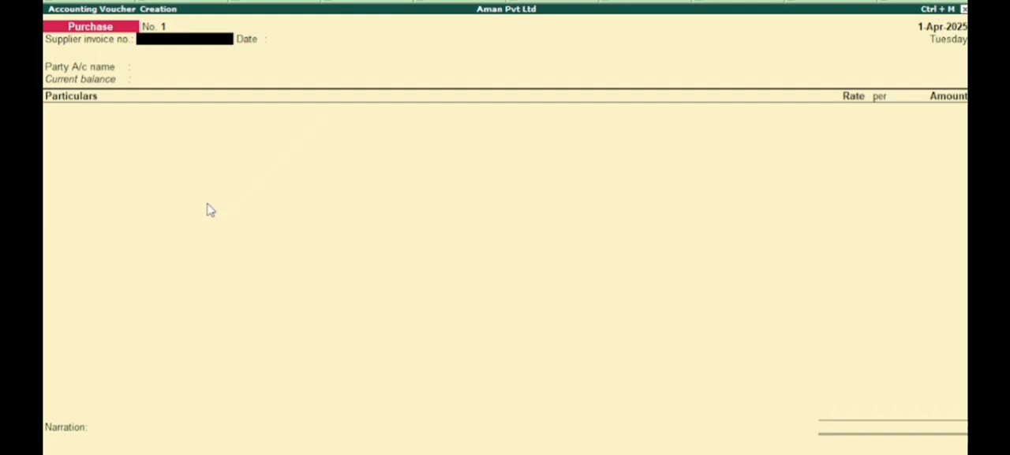
{"action": "type", "text": "01"}
{"action": "key", "text": "Return"}
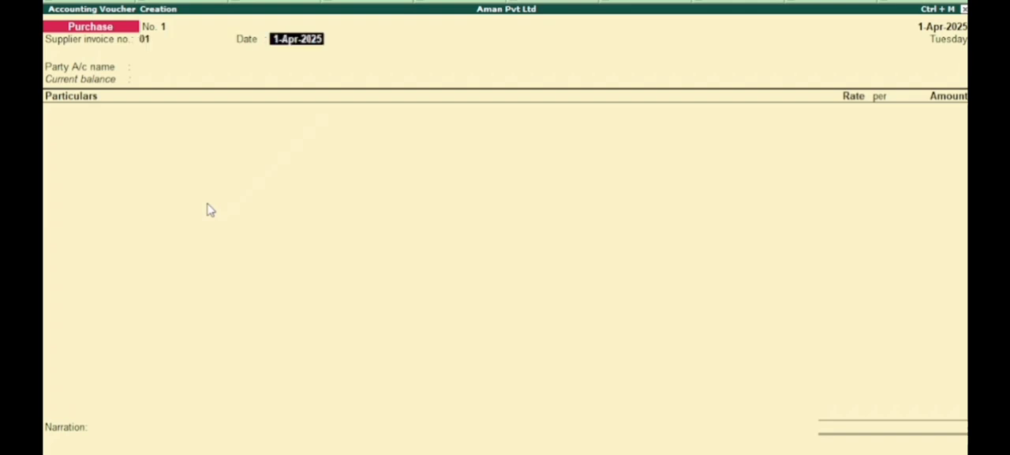
{"action": "key", "text": "Return"}
Step: Choose the supplier's ledger as the party account and put the purchase voucher in item invoice mode, keeping the invoice number and date
{"action": "key", "text": "Down"}
{"action": "key", "text": "Down"}
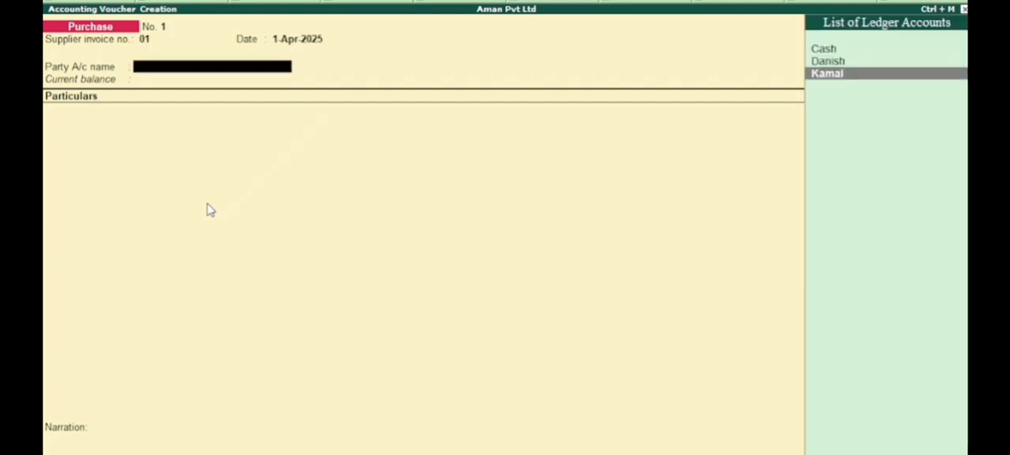
{"action": "key", "text": "Return"}
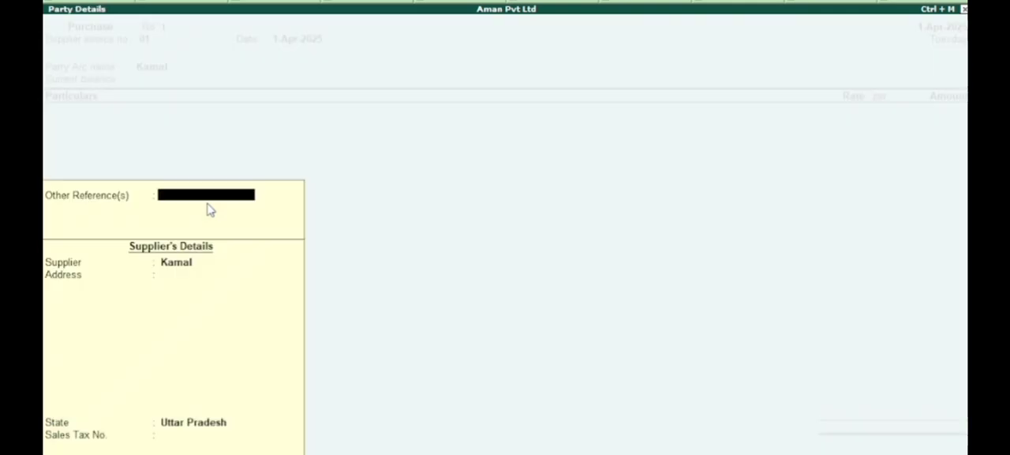
{"action": "key", "text": "Escape"}
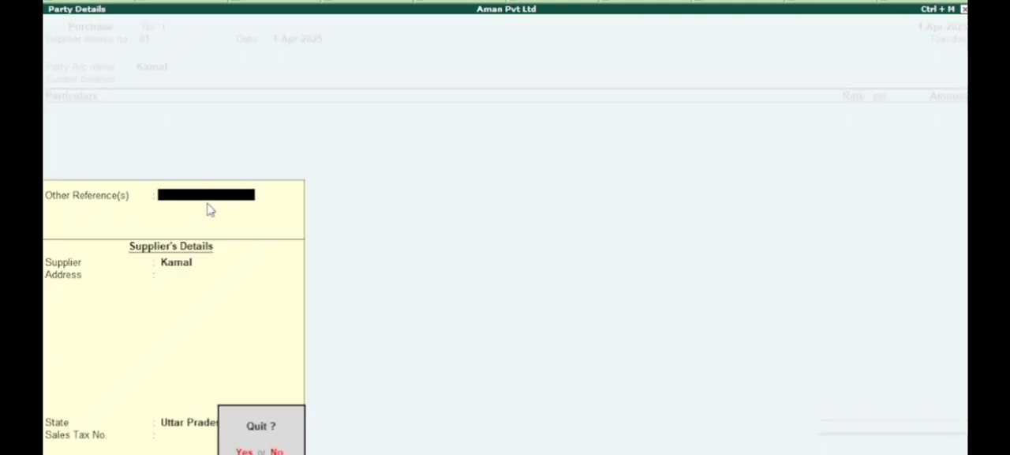
{"action": "key", "text": "Return"}
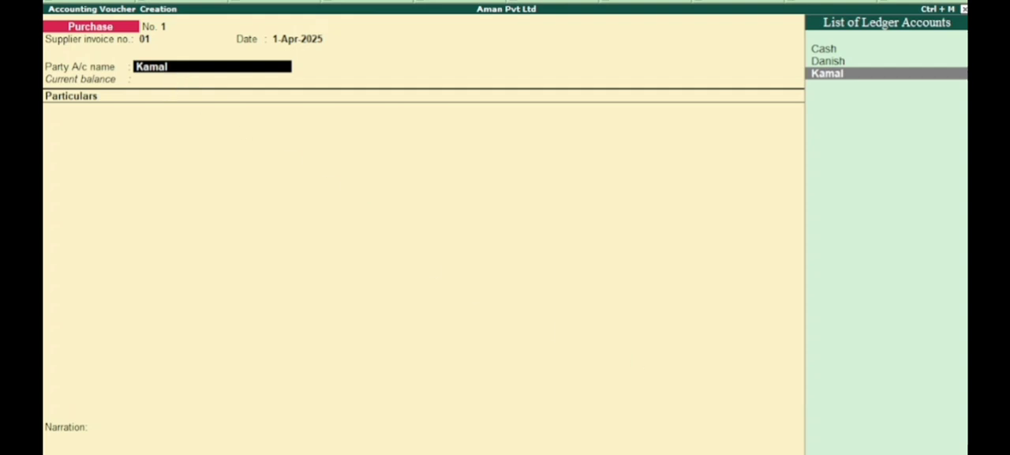
{"action": "key", "text": "Return"}
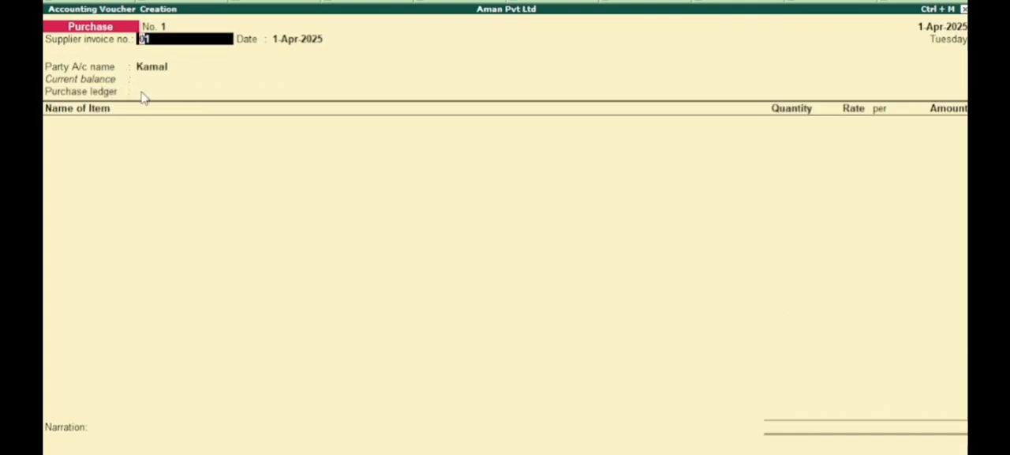
{"action": "key", "text": "Return"}
{"action": "key", "text": "Return"}
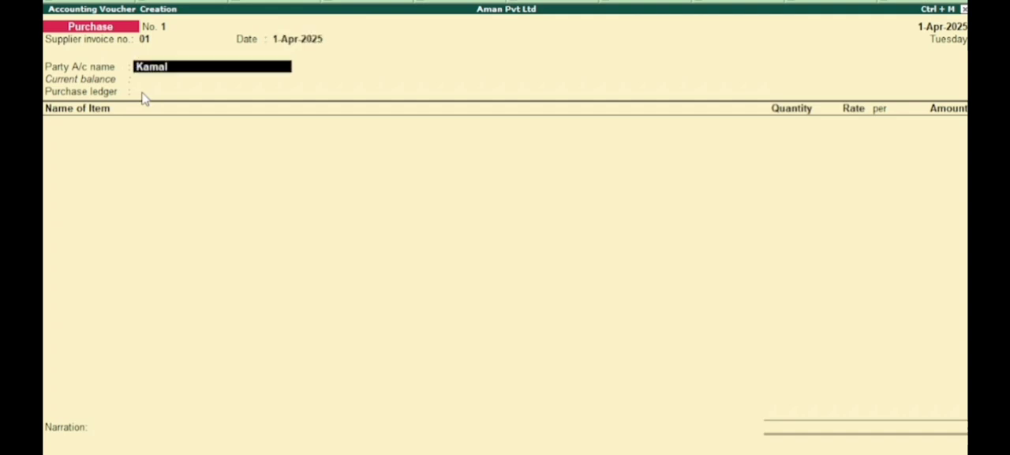
{"action": "key", "text": "Return"}
{"action": "key", "text": "Return"}
{"action": "key", "text": "Return"}
{"action": "key", "text": "Return"}
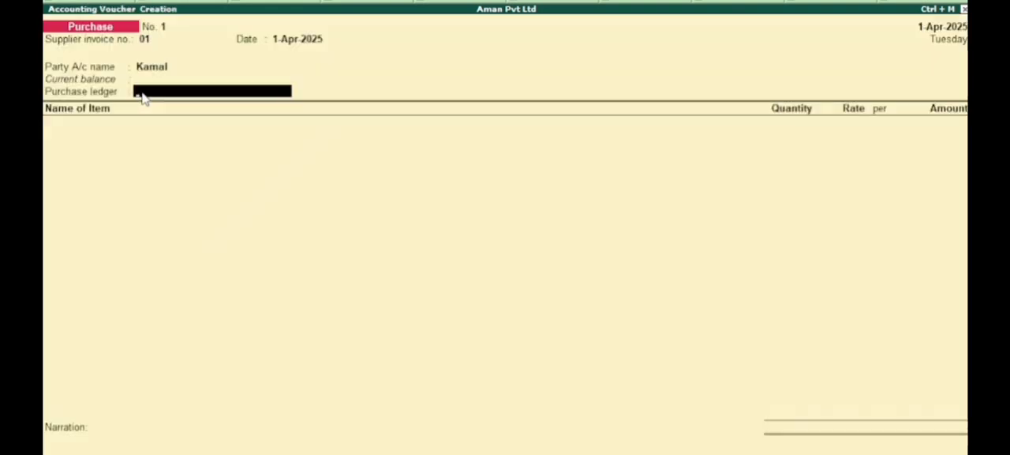
Step: Create a ledger named Purchase from within the voucher and place it under Purchase Accounts
{"action": "key", "text": "alt+c"}
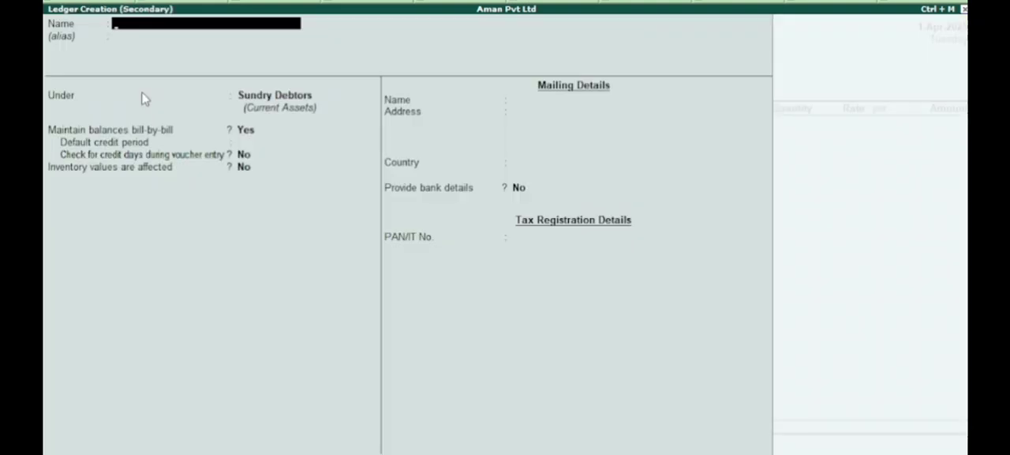
{"action": "type", "text": "Purchase"}
{"action": "key", "text": "Return"}
{"action": "key", "text": "Return"}
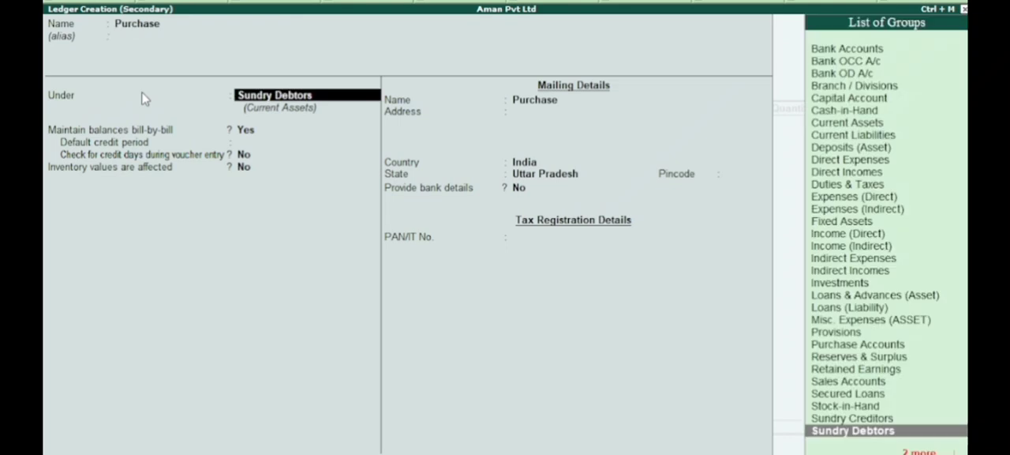
{"action": "key", "text": "Return"}
{"action": "key", "text": "BackSpace"}
{"action": "key", "text": "Up"}
{"action": "key", "text": "Up"}
{"action": "key", "text": "Up"}
{"action": "key", "text": "Up"}
{"action": "key", "text": "Up"}
{"action": "key", "text": "Up"}
{"action": "key", "text": "Up"}
Step: Keep inventory values affected, ledger type Not Applicable and no cost allocation, and save the Purchase ledger into the voucher
{"action": "key", "text": "Return"}
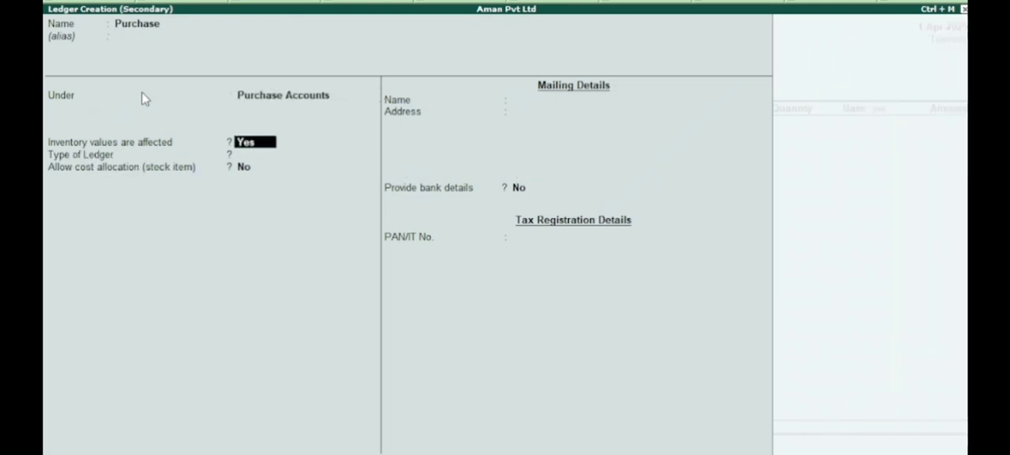
{"action": "key", "text": "Return"}
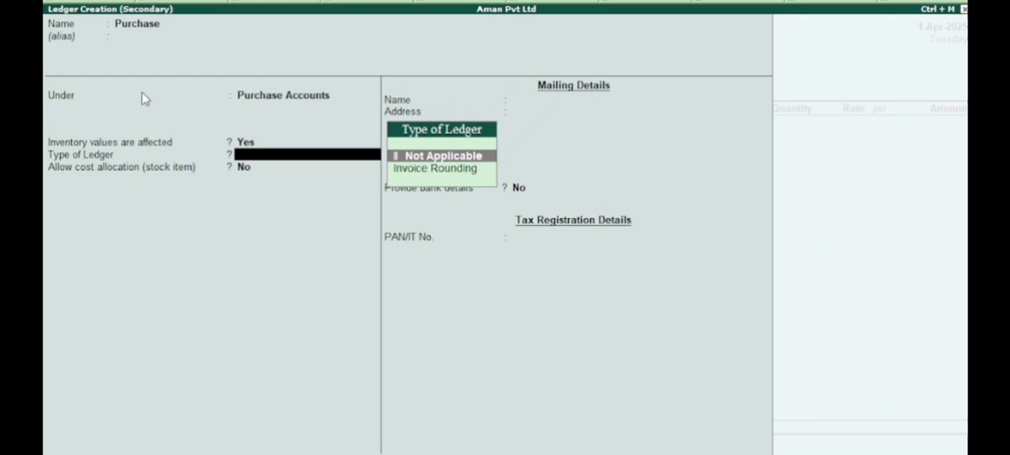
{"action": "key", "text": "Return"}
{"action": "key", "text": "Return"}
{"action": "key", "text": "Return"}
{"action": "key", "text": "Return"}
{"action": "key", "text": "Return"}
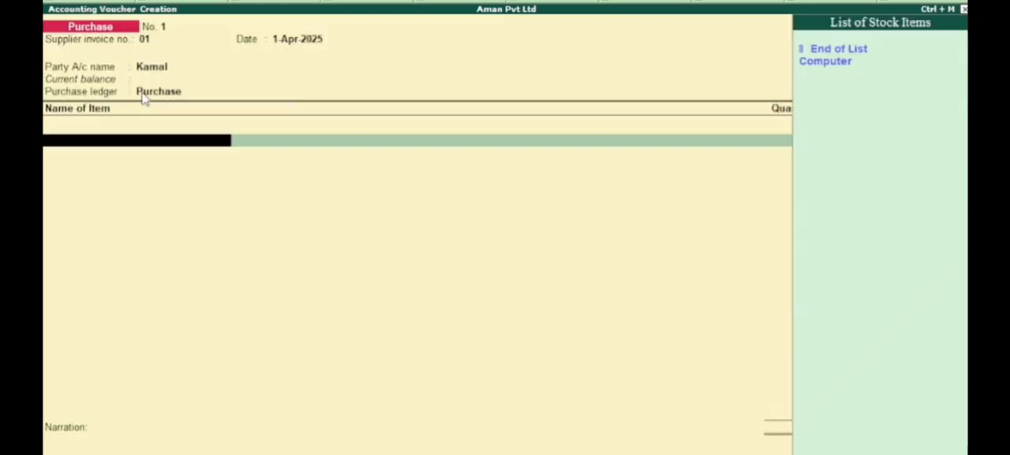
Step: Add the Computer item to the purchase with a quantity of 100 pcs at a rate of 10,000 per pcs
{"action": "key", "text": "Down"}
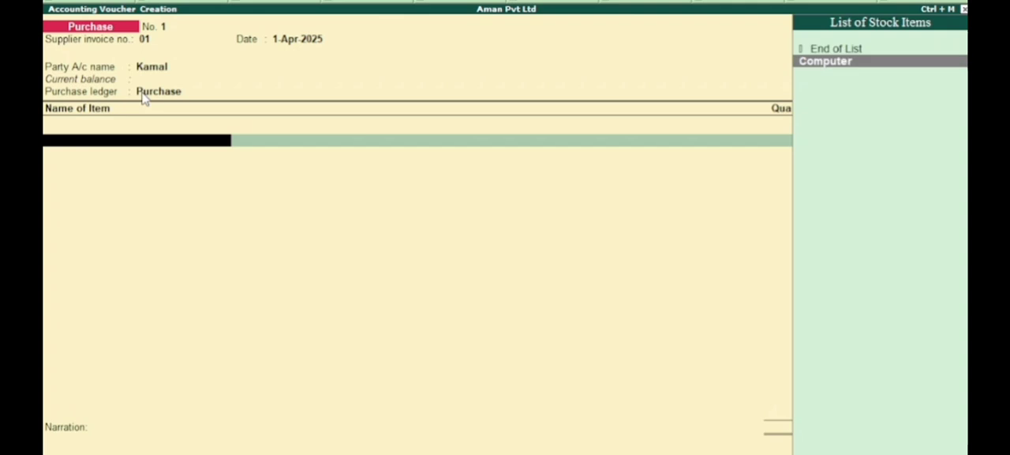
{"action": "key", "text": "Return"}
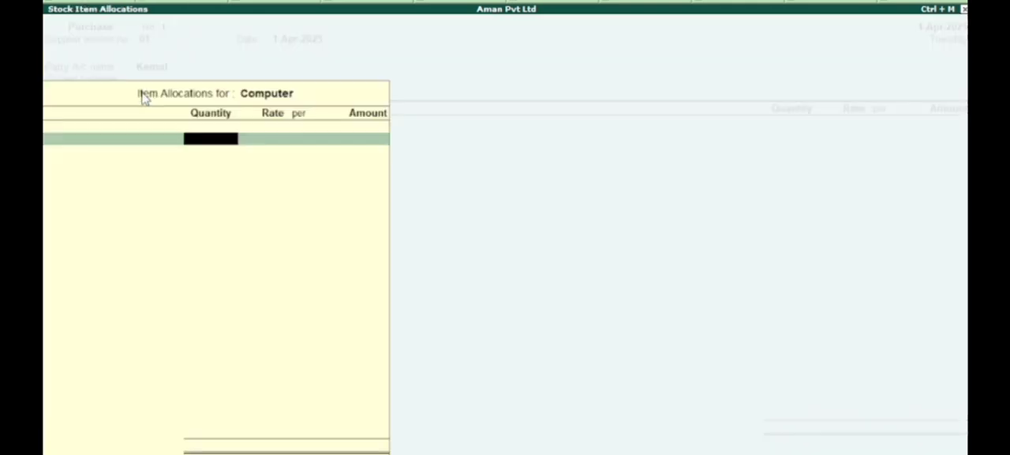
{"action": "type", "text": "100"}
{"action": "key", "text": "Return"}
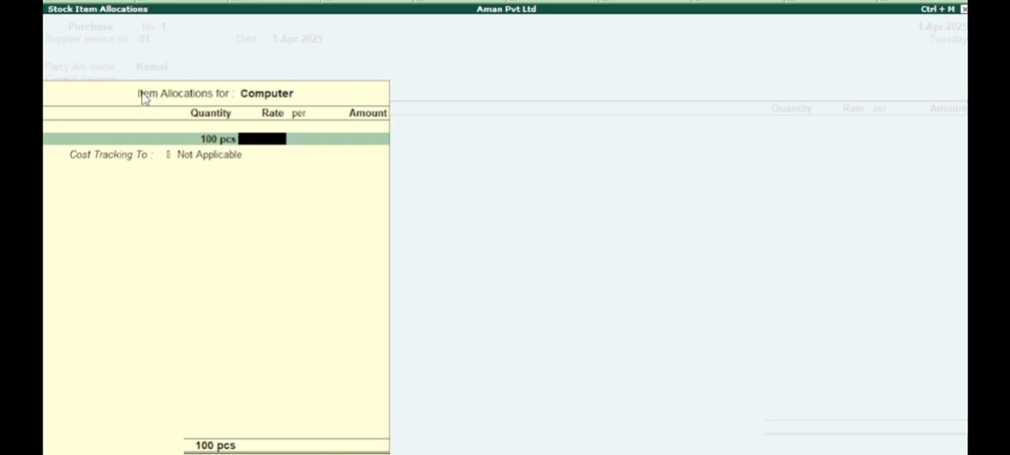
{"action": "type", "text": "10000"}
{"action": "key", "text": "Return"}
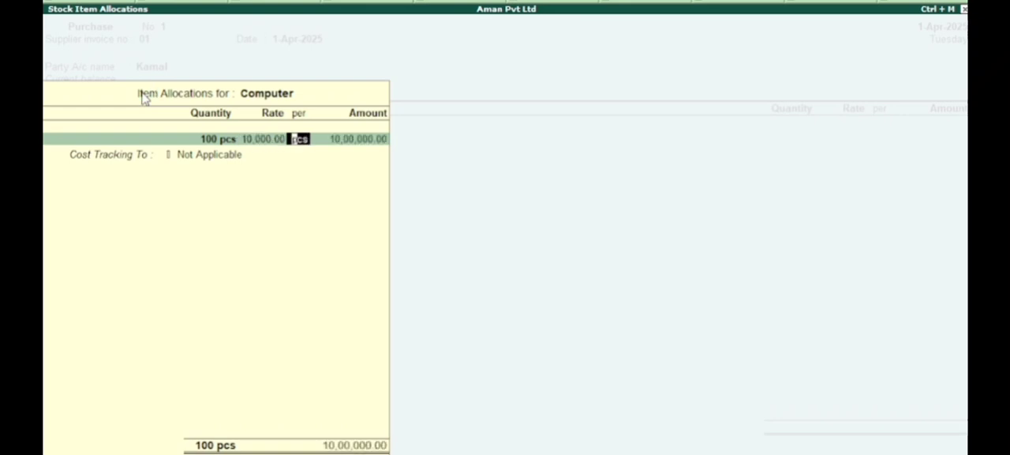
{"action": "key", "text": "Return"}
{"action": "key", "text": "Return"}
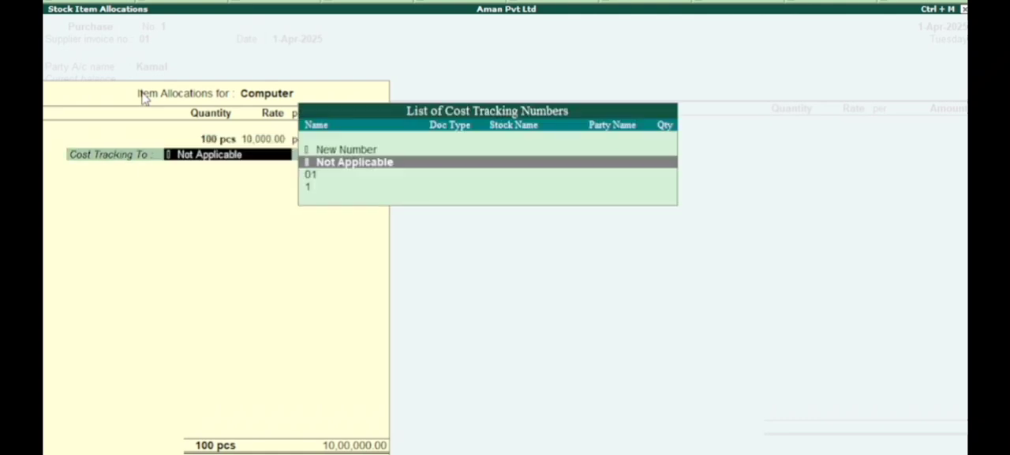
Step: Assign the Computer purchase to a new cost tracking number, Kt-001
{"action": "key", "text": "Up"}
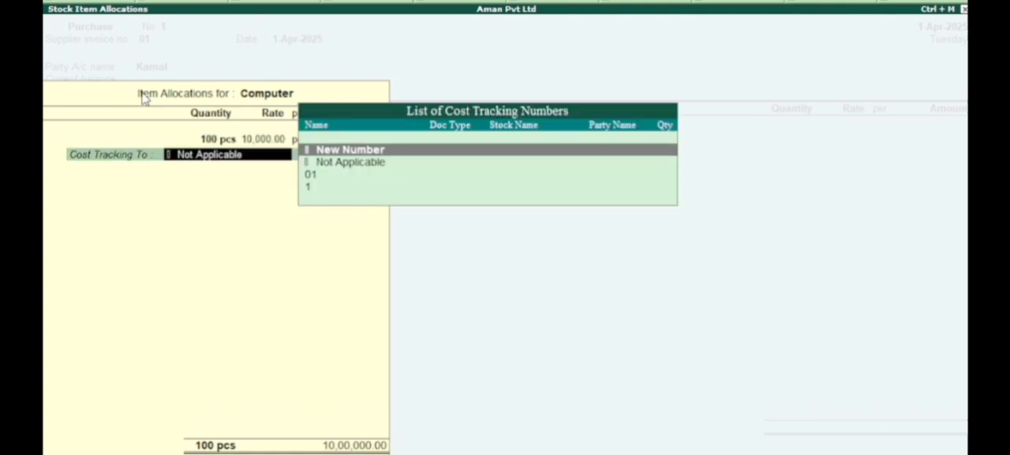
{"action": "key", "text": "Down"}
{"action": "key", "text": "Down"}
{"action": "key", "text": "Down"}
{"action": "key", "text": "Up"}
{"action": "key", "text": "Up"}
{"action": "key", "text": "Up"}
{"action": "key", "text": "Return"}
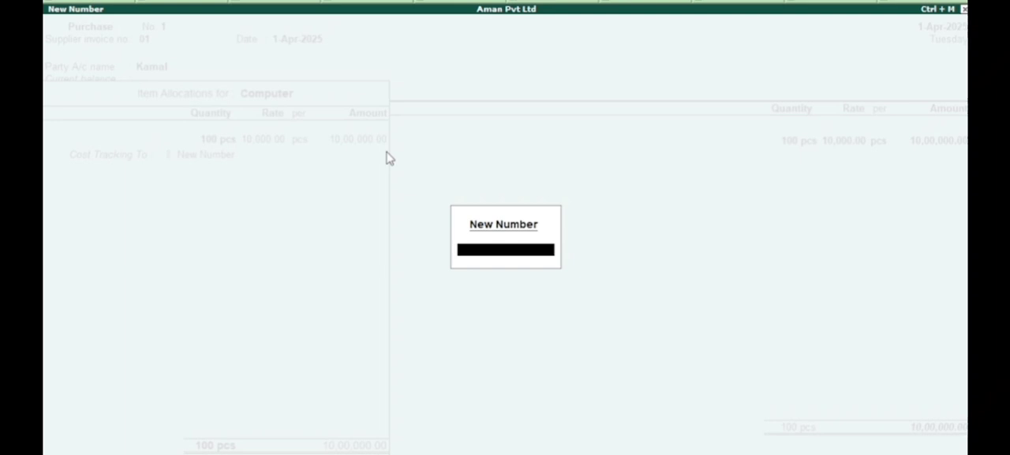
{"action": "type", "text": "Kt-001"}
{"action": "key", "text": "Return"}
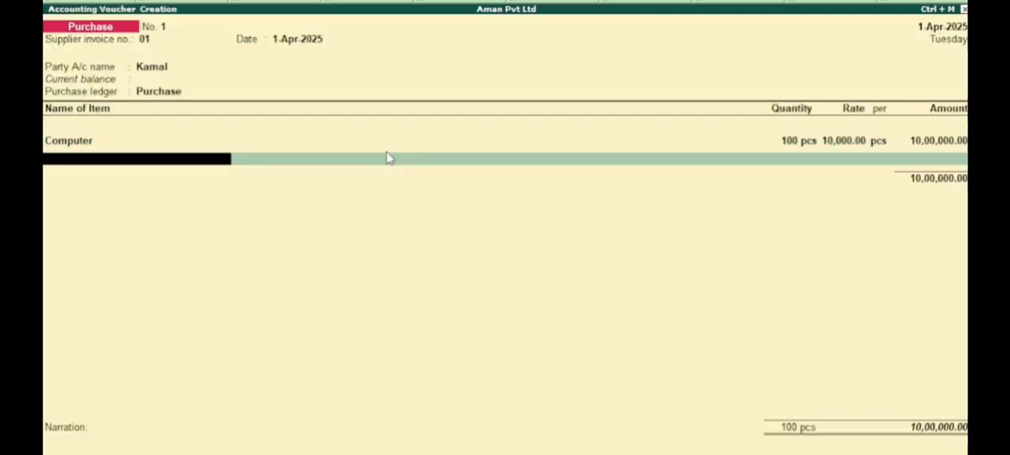
Step: End the item entries and begin creating a ledger named Freight Inward from within the purchase voucher
{"action": "key", "text": "Return"}
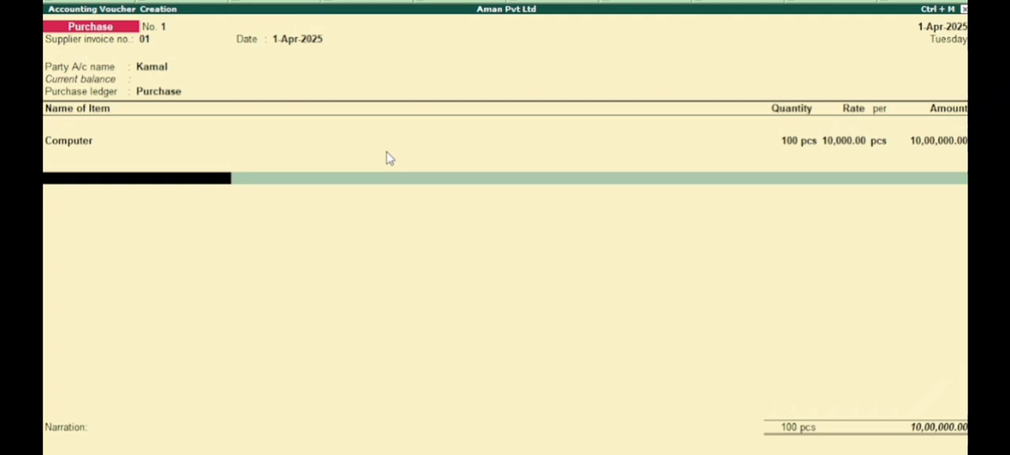
{"action": "key", "text": "Return"}
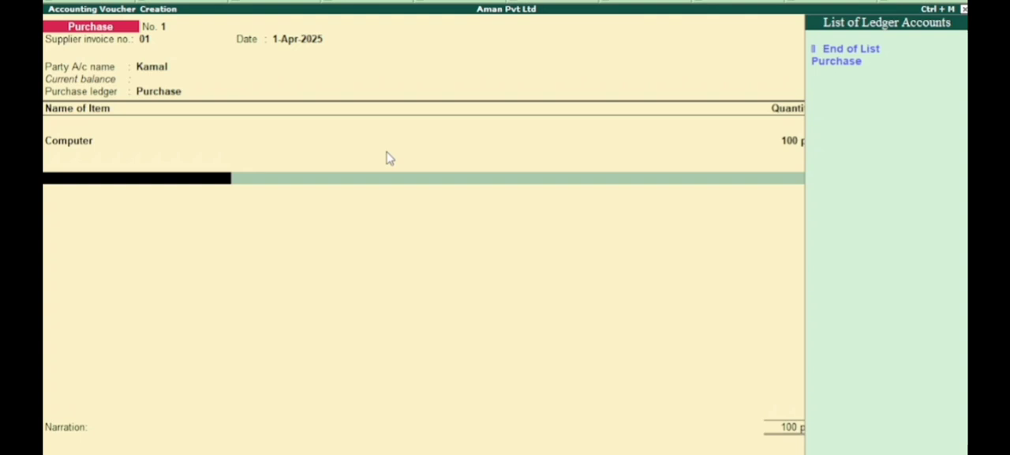
{"action": "key", "text": "alt+c"}
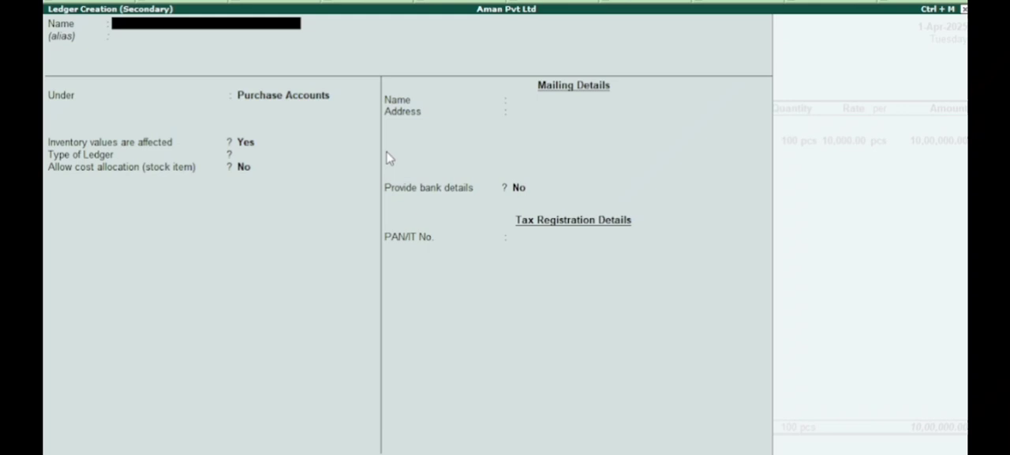
{"action": "type", "text": "Freight Inwar"}
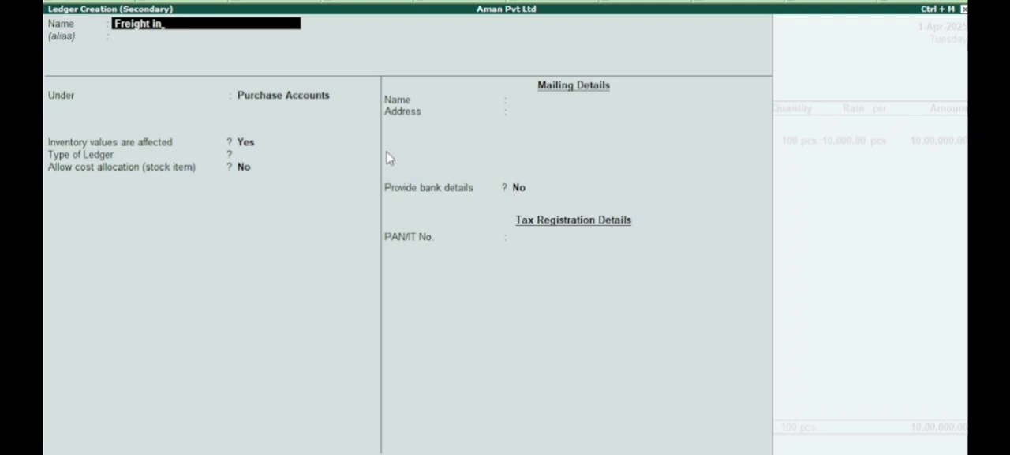
{"action": "type", "text": "d"}
{"action": "key", "text": "Return"}
{"action": "key", "text": "Return"}
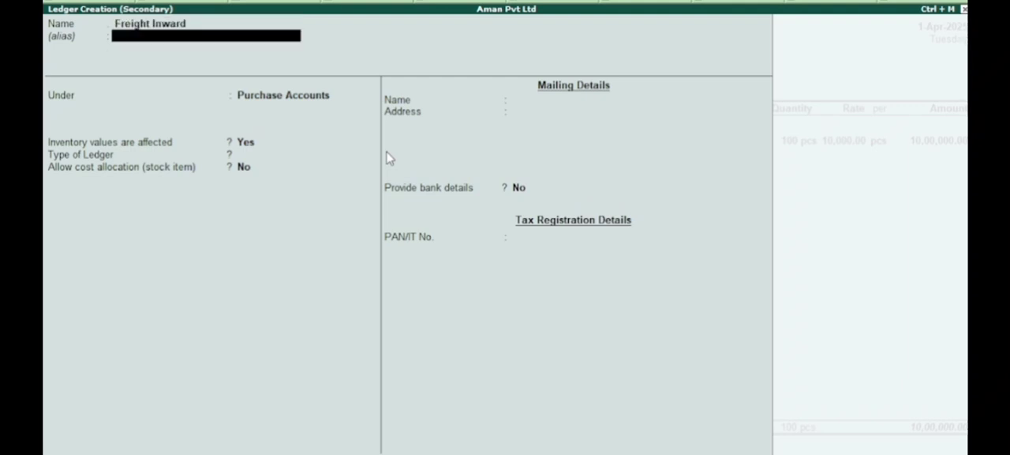
Step: Place the Freight Inward ledger under the Direct Expenses group
{"action": "key", "text": "Up"}
{"action": "key", "text": "Up"}
{"action": "key", "text": "Up"}
{"action": "key", "text": "Up"}
{"action": "key", "text": "Up"}
{"action": "key", "text": "Up"}
{"action": "key", "text": "Up"}
{"action": "key", "text": "Up"}
{"action": "key", "text": "Up"}
{"action": "key", "text": "Up"}
{"action": "key", "text": "Up"}
{"action": "key", "text": "Up"}
{"action": "key", "text": "Up"}
{"action": "key", "text": "Up"}
{"action": "key", "text": "Up"}
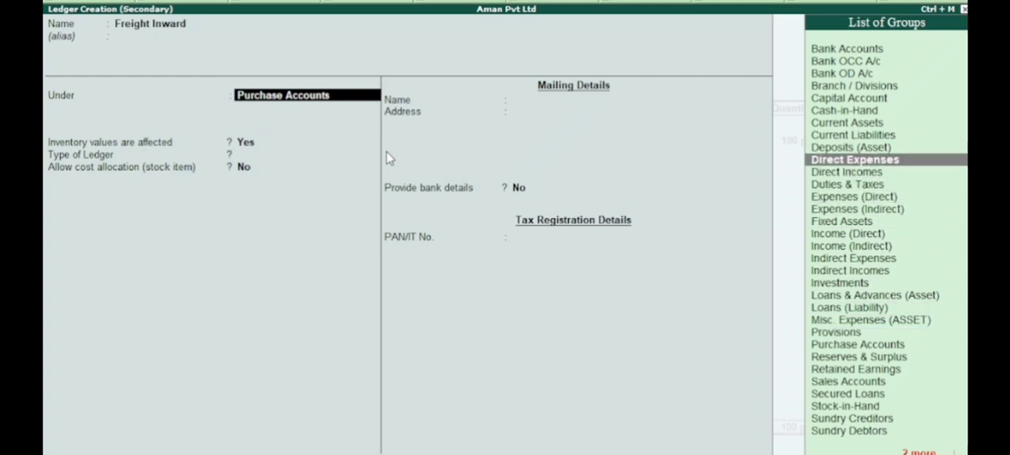
{"action": "key", "text": "Return"}
{"action": "key", "text": "BackSpace"}
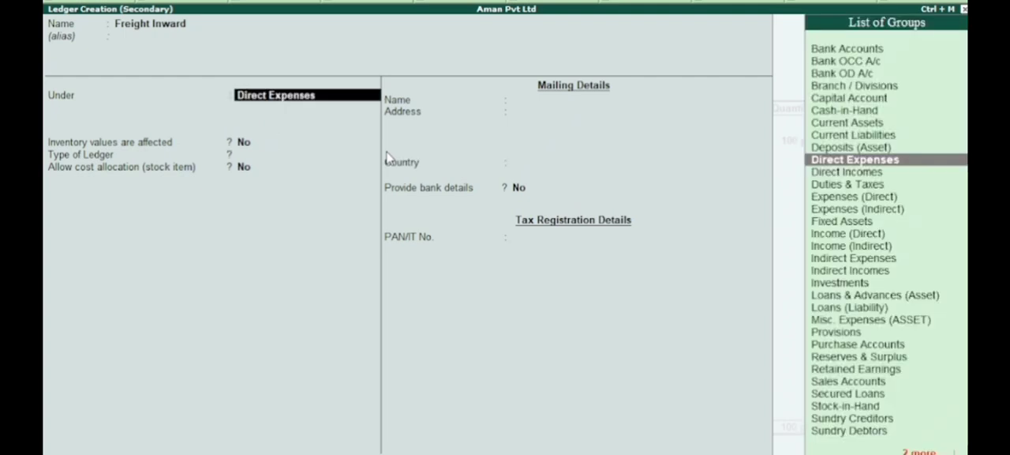
{"action": "key", "text": "Return"}
{"action": "key", "text": "Return"}
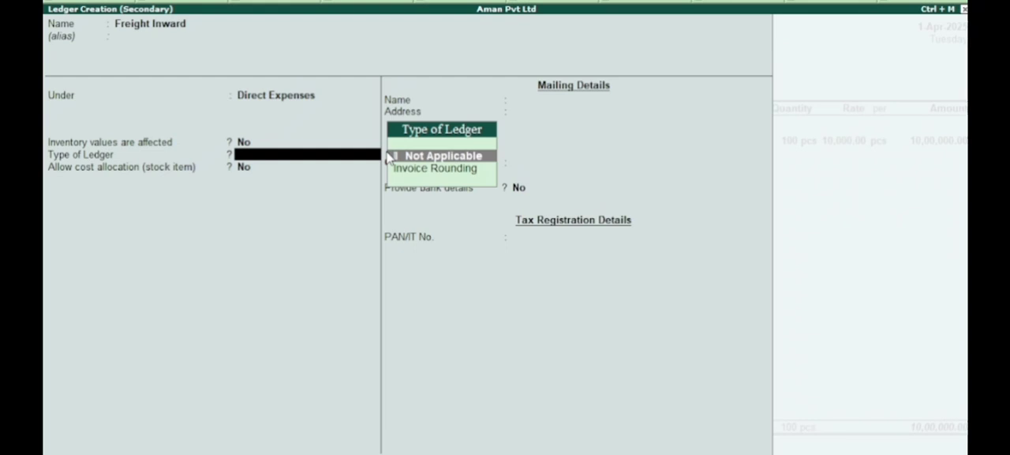
Step: Set the Freight Inward ledger type to Not Applicable, allow stock item cost allocation, and save the ledger into the voucher
{"action": "key", "text": "Return"}
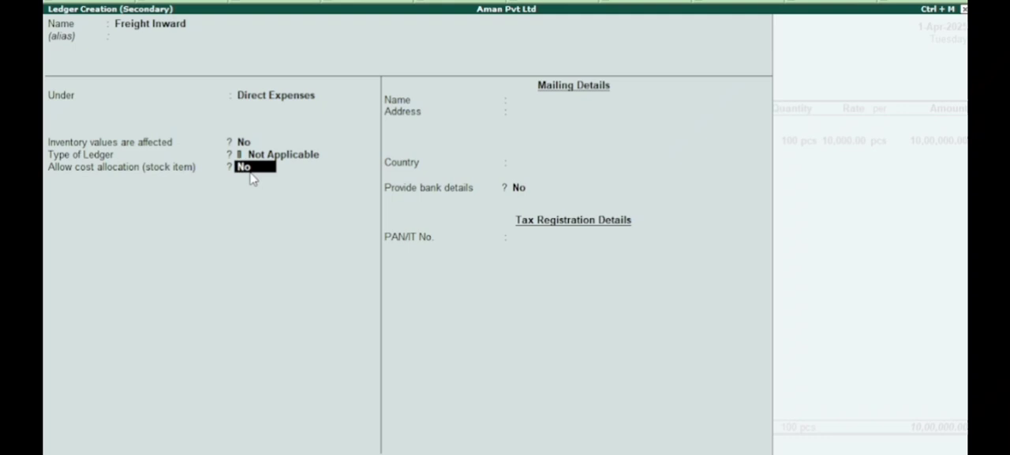
{"action": "type", "text": "y"}
{"action": "key", "text": "Return"}
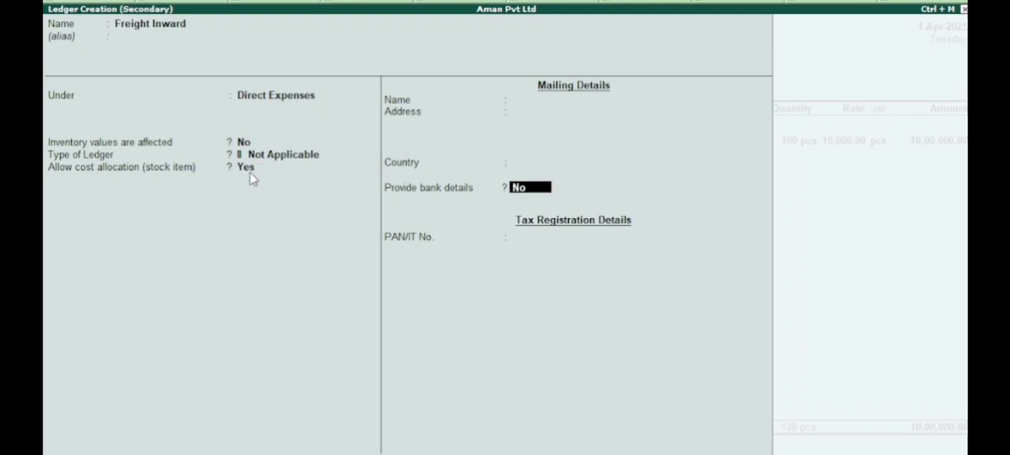
{"action": "key", "text": "Return"}
Step: Enter an amount of 5,000 for Freight Inward on the purchase voucher
{"action": "key", "text": "Return"}
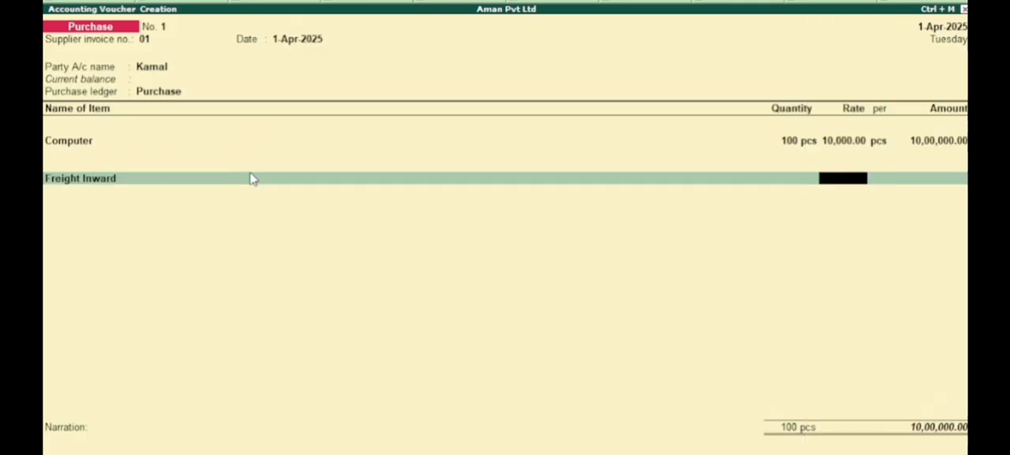
{"action": "key", "text": "Return"}
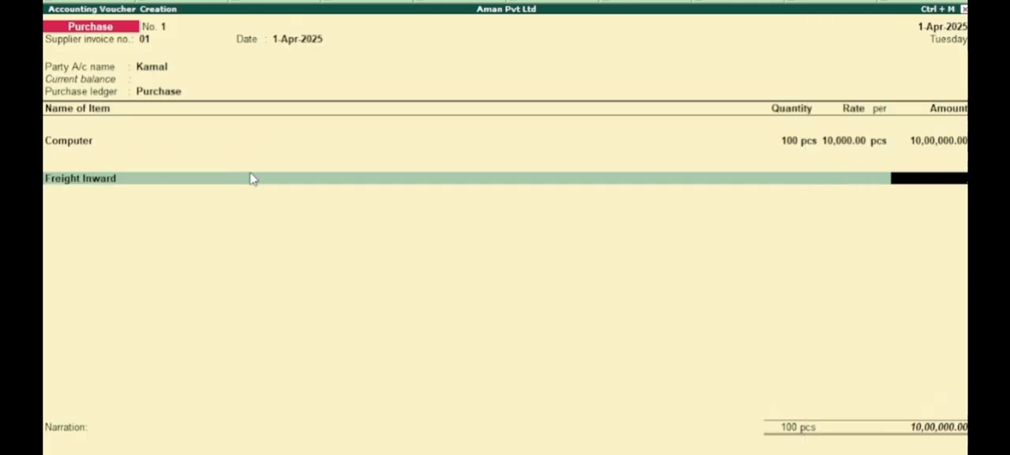
{"action": "key", "text": "BackSpace"}
{"action": "key", "text": "Return"}
{"action": "type", "text": "5000"}
{"action": "key", "text": "Return"}
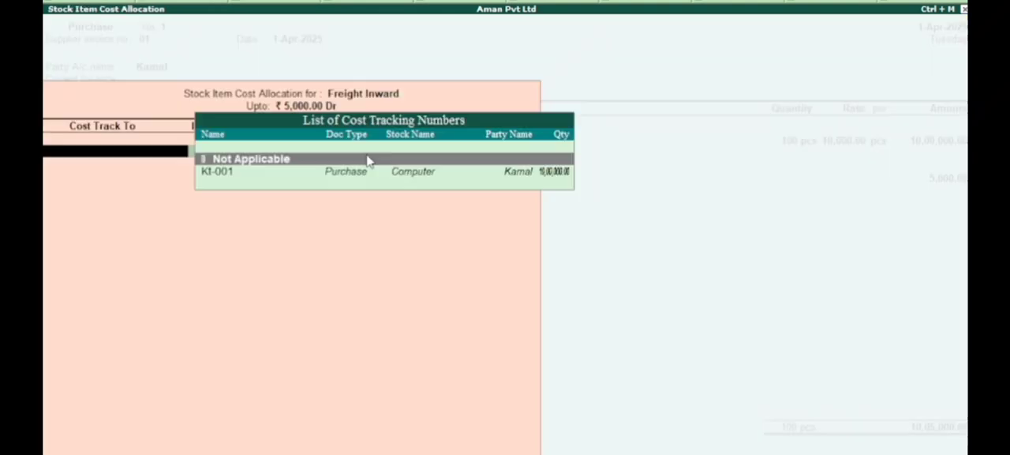
Step: Allocate the Freight Inward cost to tracking number Kt-001 for 100 pcs of Computer, keeping the 50.00 rate and 5,000.00 amount
{"action": "key", "text": "Down"}
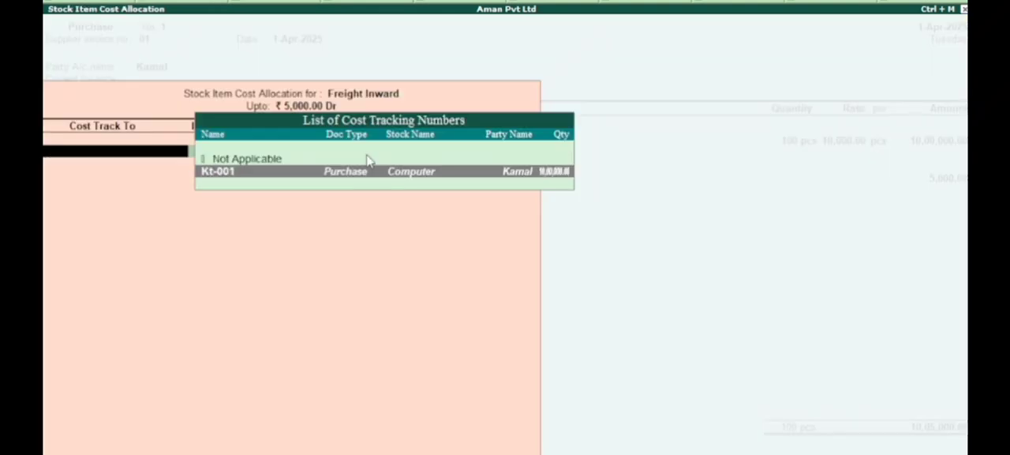
{"action": "key", "text": "Return"}
{"action": "key", "text": "Return"}
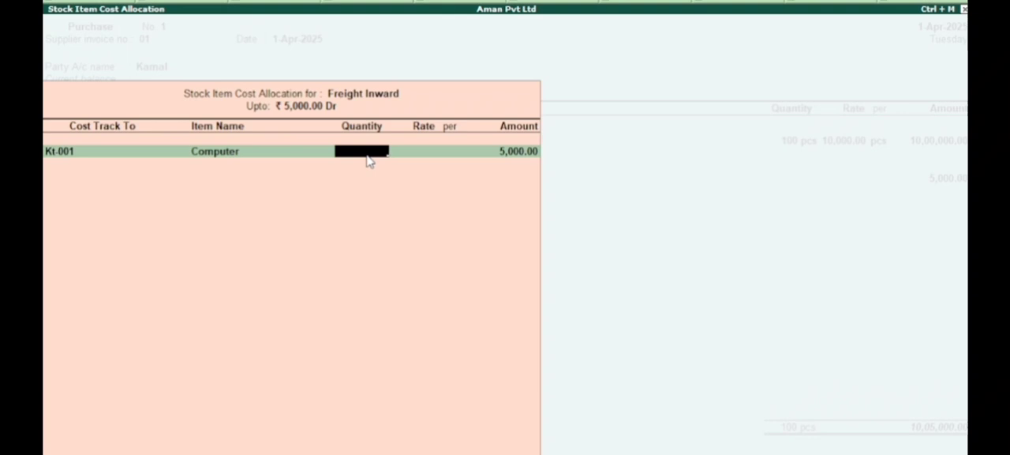
{"action": "type", "text": "100"}
{"action": "key", "text": "Return"}
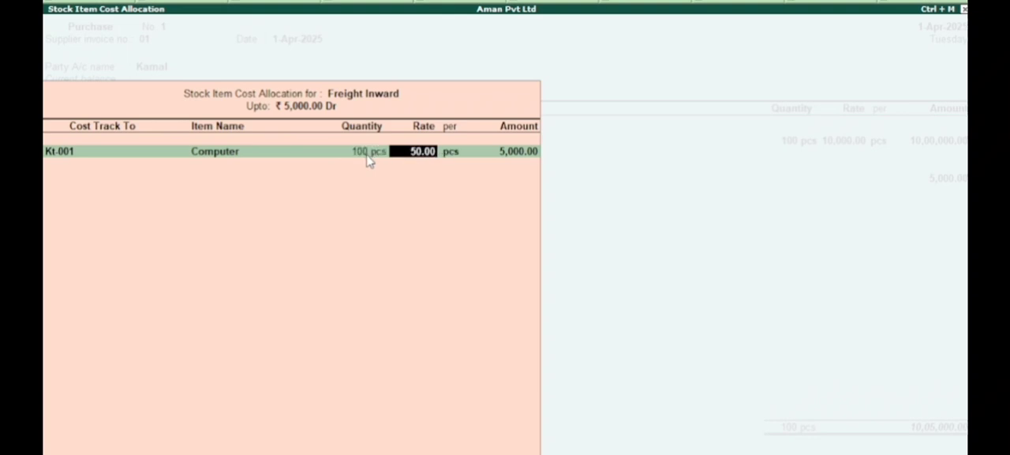
{"action": "key", "text": "Return"}
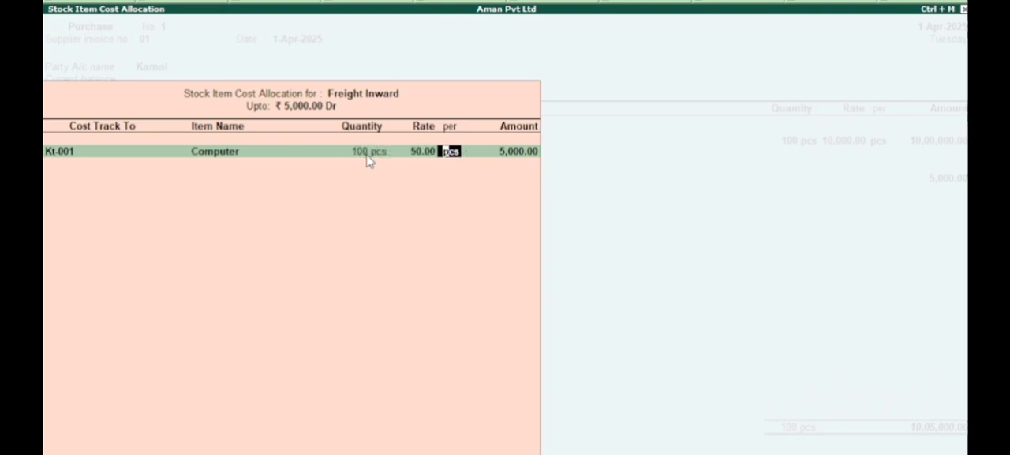
{"action": "key", "text": "Return"}
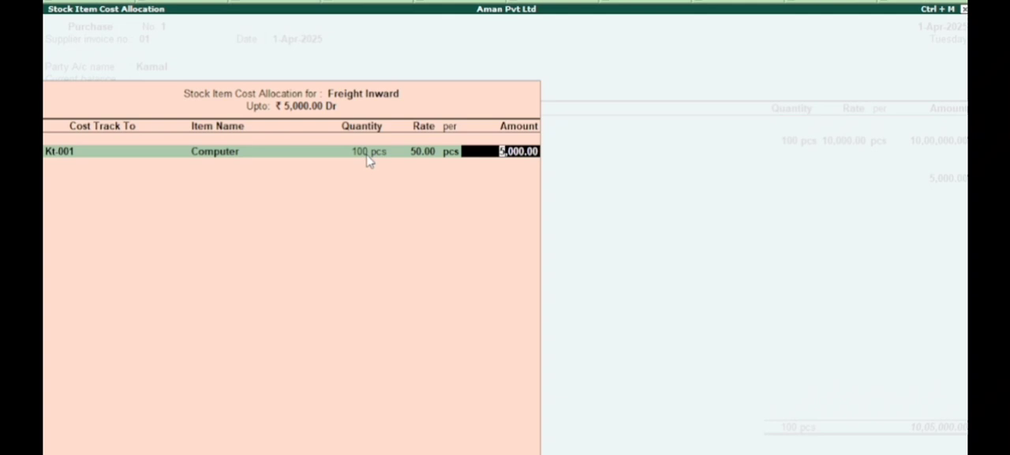
{"action": "key", "text": "Return"}
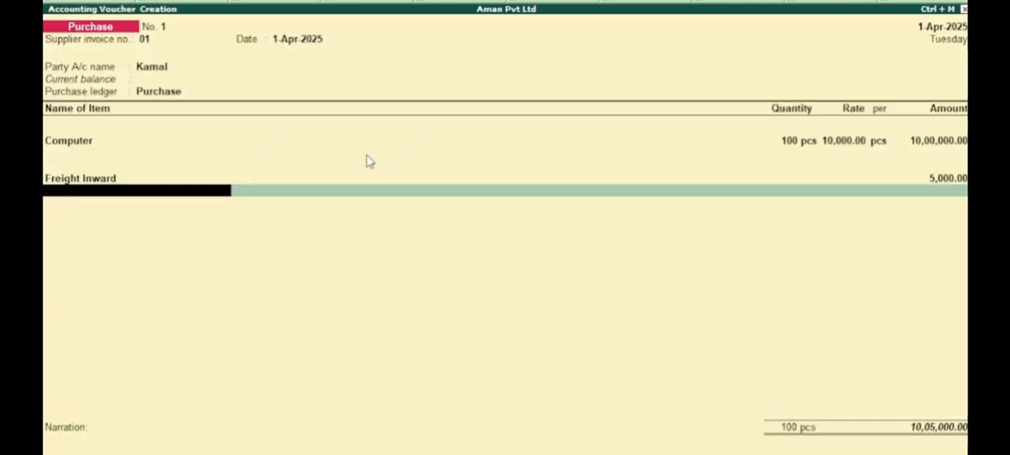
Step: Accept the supplier's bill-wise details as New Ref 01, save the purchase voucher, and return to the Gateway of Tally
{"action": "key", "text": "Return"}
{"action": "key", "text": "Return"}
{"action": "key", "text": "Return"}
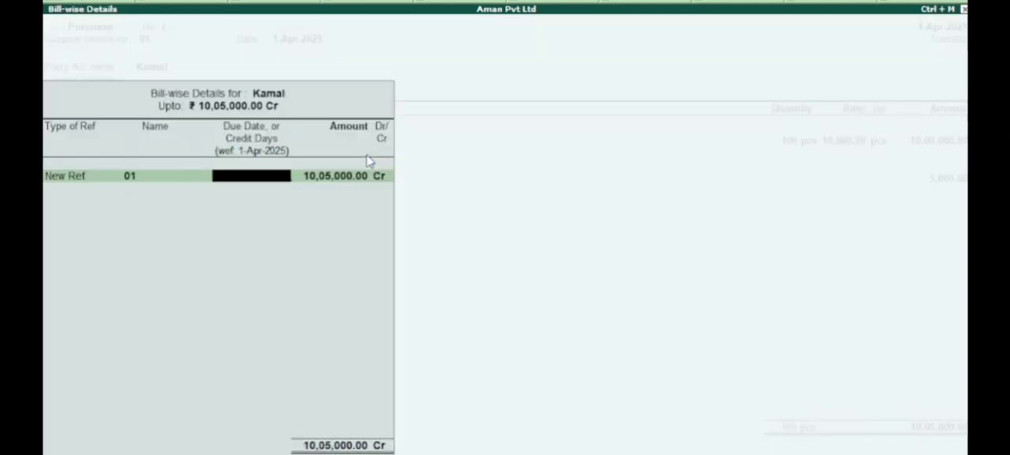
{"action": "key", "text": "Return"}
{"action": "key", "text": "Return"}
{"action": "key", "text": "Return"}
{"action": "key", "text": "Return"}
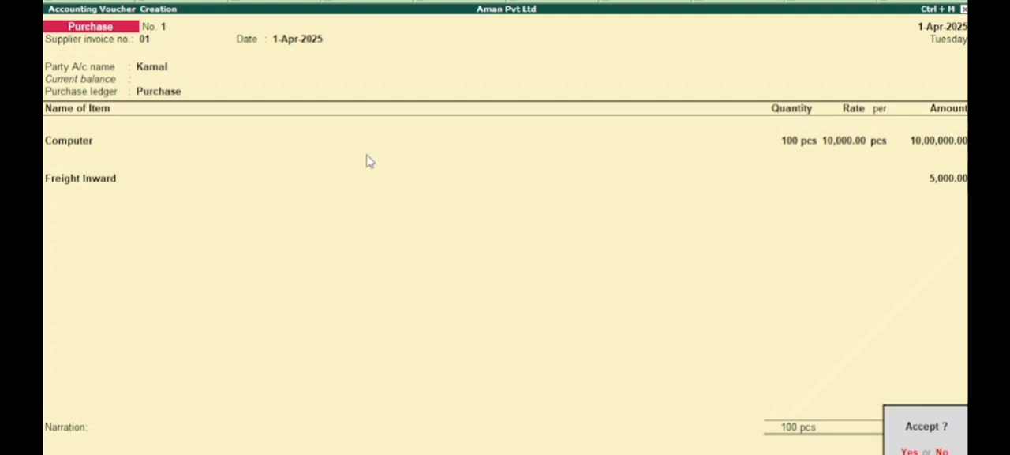
{"action": "key", "text": "Return"}
{"action": "key", "text": "Escape"}
{"action": "key", "text": "Return"}
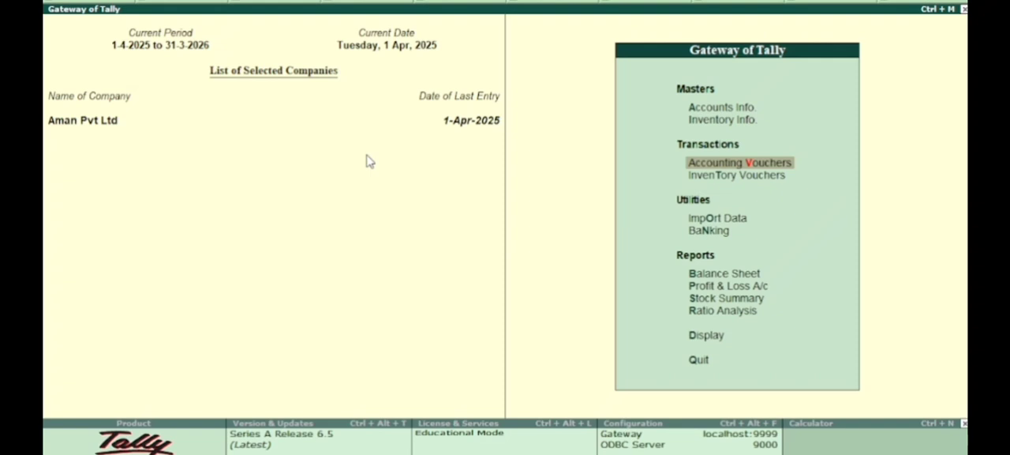
Step: Open the Statements of Inventory among the display reports
{"action": "key", "text": "Down"}
{"action": "key", "text": "Down"}
{"action": "key", "text": "Down"}
{"action": "key", "text": "Down"}
{"action": "key", "text": "Down"}
{"action": "key", "text": "Down"}
{"action": "key", "text": "Down"}
{"action": "key", "text": "Down"}
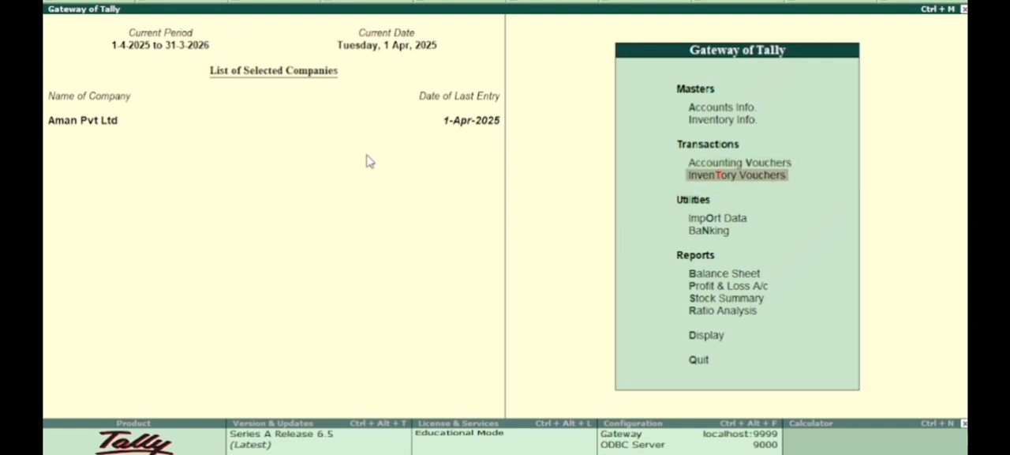
{"action": "key", "text": "Return"}
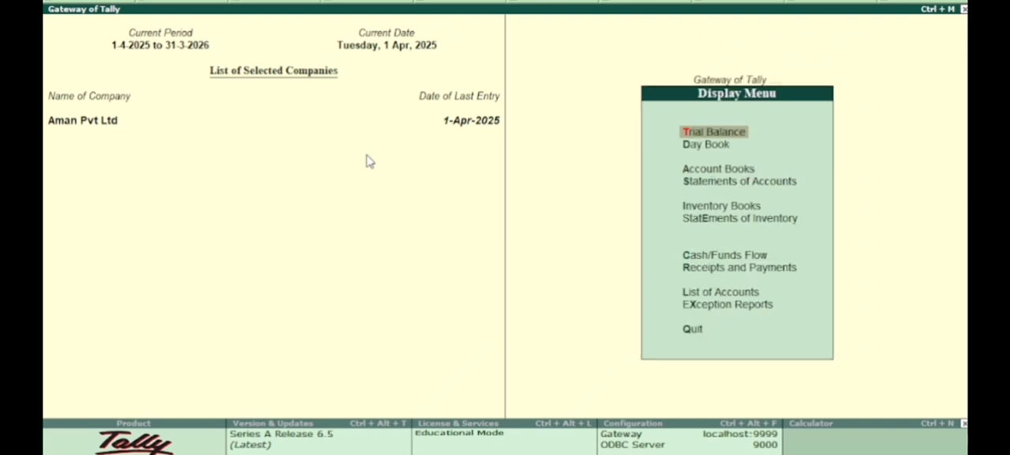
{"action": "key", "text": "Down"}
{"action": "key", "text": "Down"}
{"action": "key", "text": "Down"}
{"action": "key", "text": "Down"}
{"action": "key", "text": "Down"}
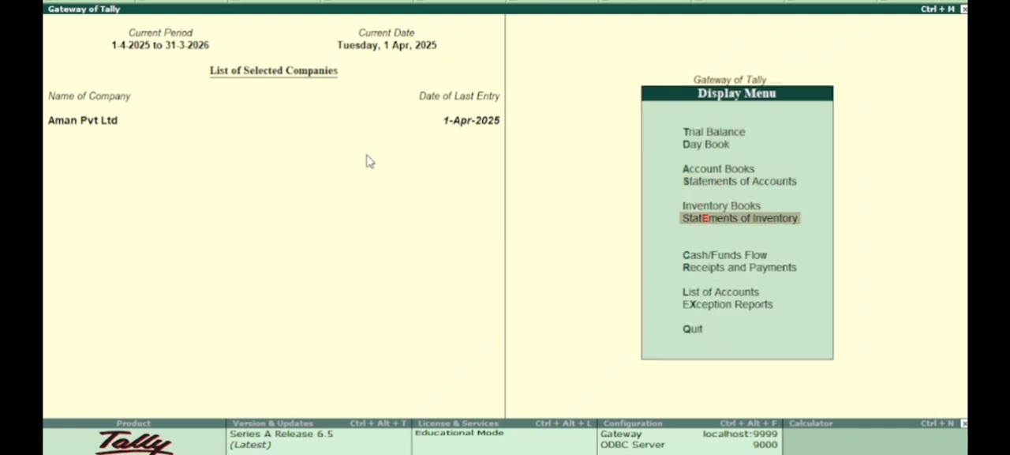
{"action": "key", "text": "Return"}
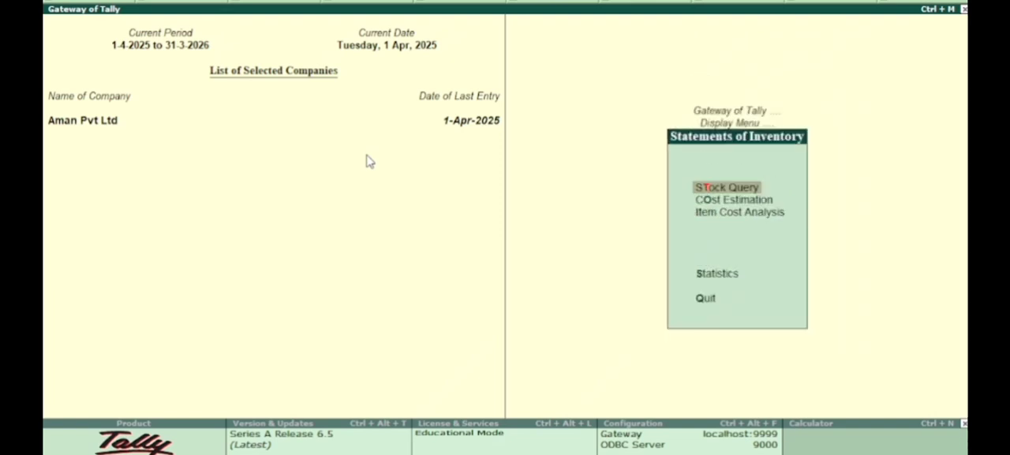
Step: Examine the cost, revenue and balance of the Computer stock item in Item Cost Analysis, and return to the Gateway of Tally
{"action": "key", "text": "Down"}
{"action": "key", "text": "Down"}
{"action": "key", "text": "Return"}
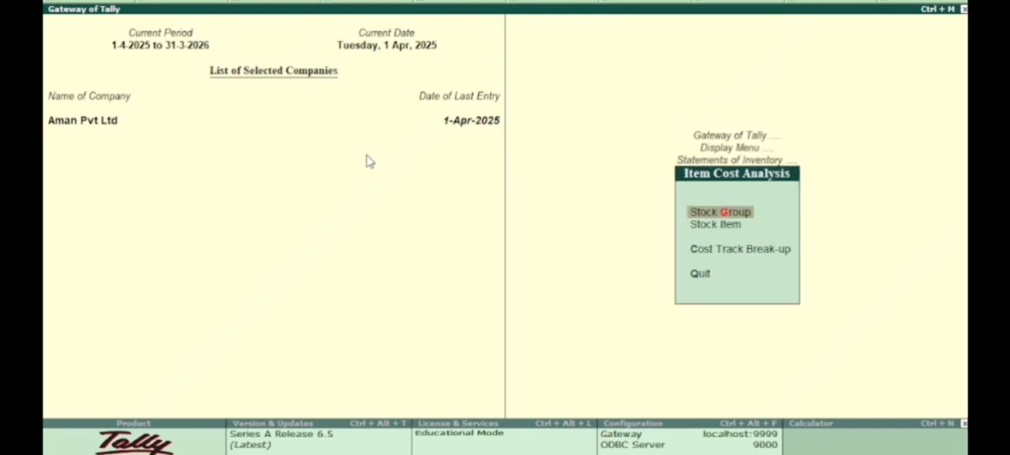
{"action": "key", "text": "Down"}
{"action": "key", "text": "Return"}
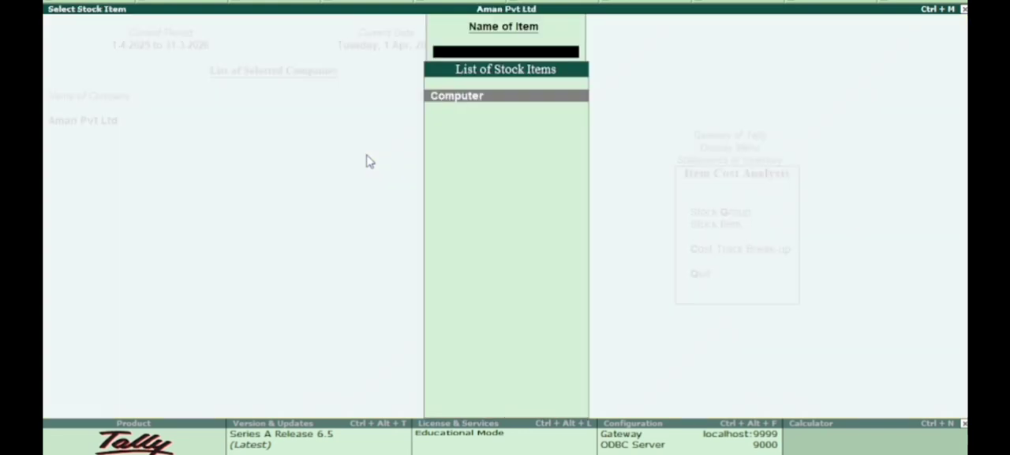
{"action": "key", "text": "Return"}
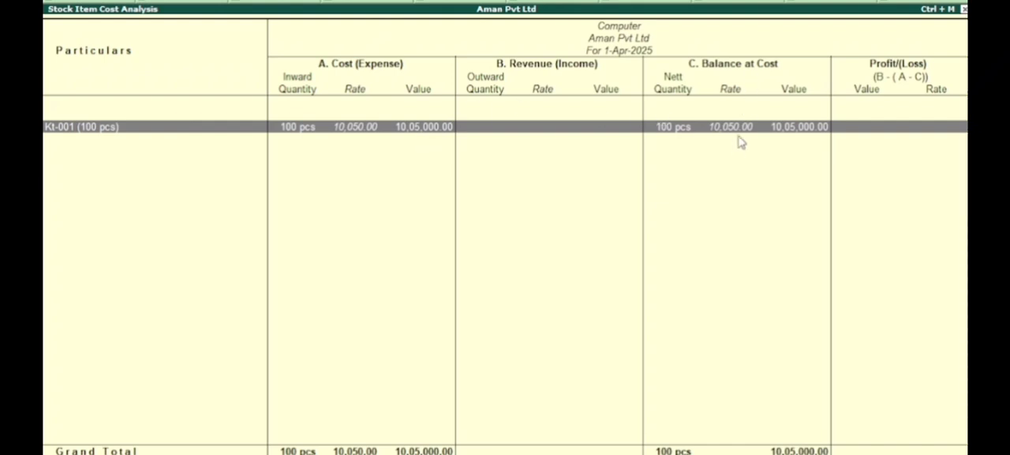
{"action": "key", "text": "Escape"}
{"action": "key", "text": "Escape"}
{"action": "key", "text": "Escape"}
{"action": "key", "text": "Escape"}
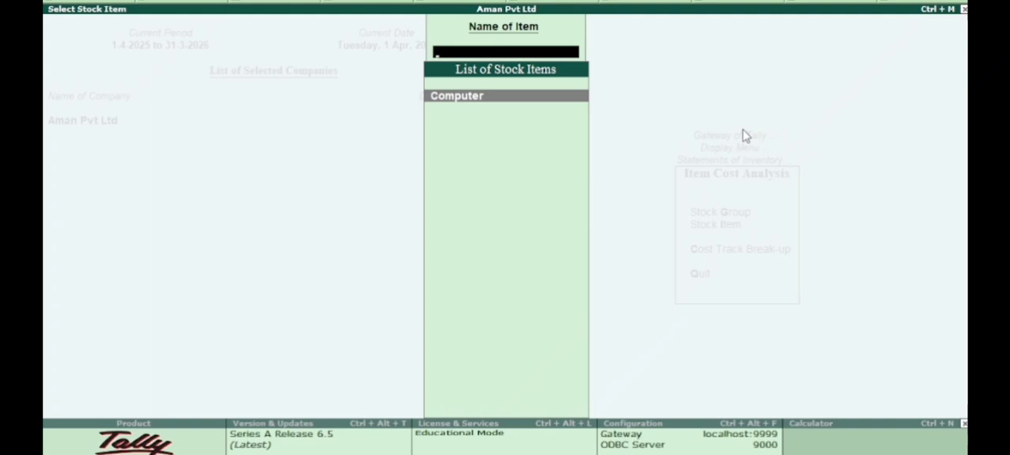
{"action": "key", "text": "Escape"}
{"action": "key", "text": "Escape"}
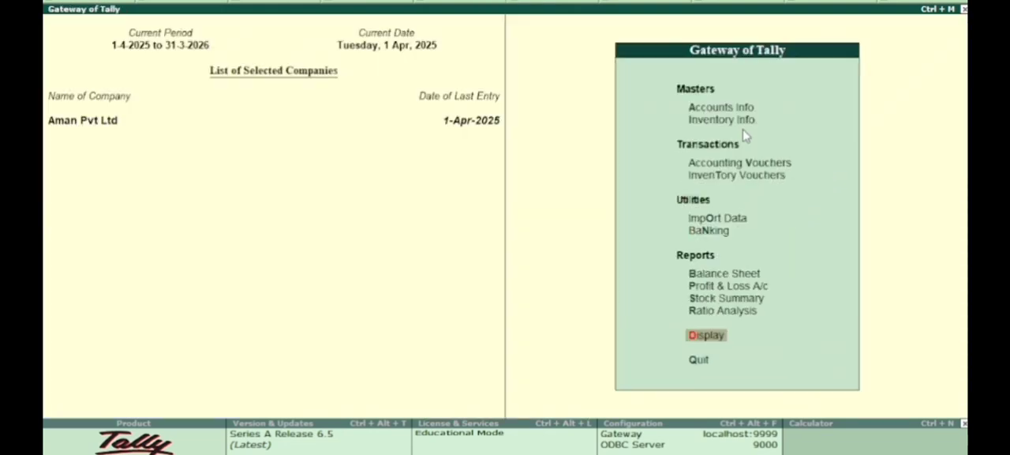
Step: Start a sales voucher with reference number 01
{"action": "key", "text": "Up"}
{"action": "key", "text": "Up"}
{"action": "key", "text": "Up"}
{"action": "key", "text": "Up"}
{"action": "key", "text": "Up"}
{"action": "key", "text": "Up"}
{"action": "key", "text": "Up"}
{"action": "key", "text": "Up"}
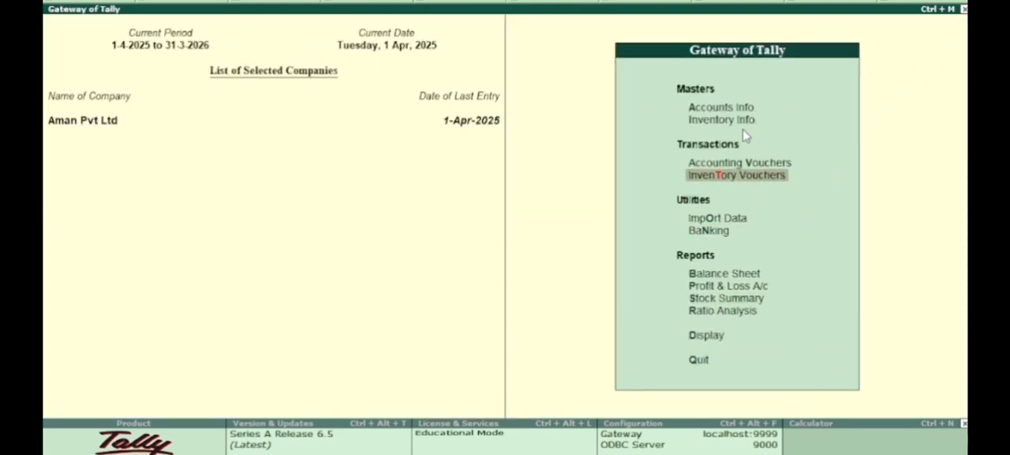
{"action": "key", "text": "Return"}
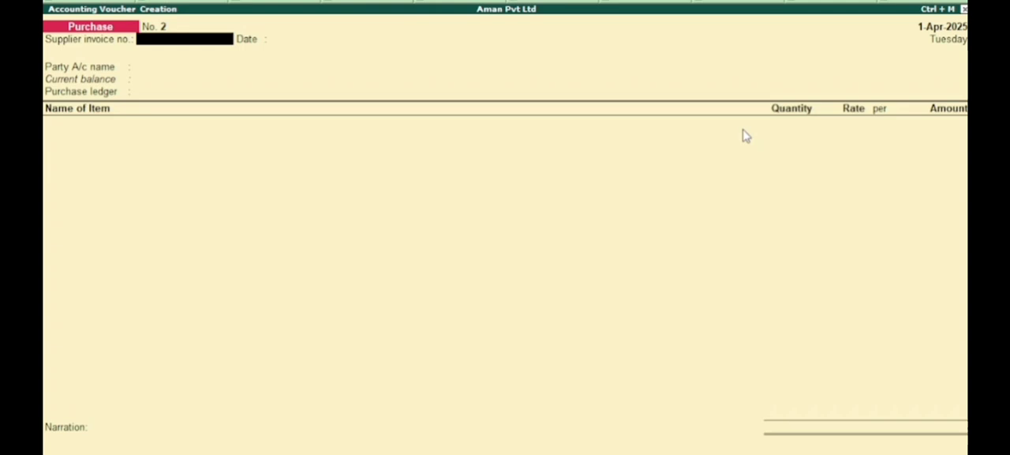
{"action": "key", "text": "F8"}
{"action": "type", "text": "01"}
{"action": "key", "text": "Return"}
Step: Choose the customer's ledger as the sales voucher's party account and accept the default details up to the sales ledger
{"action": "key", "text": "Down"}
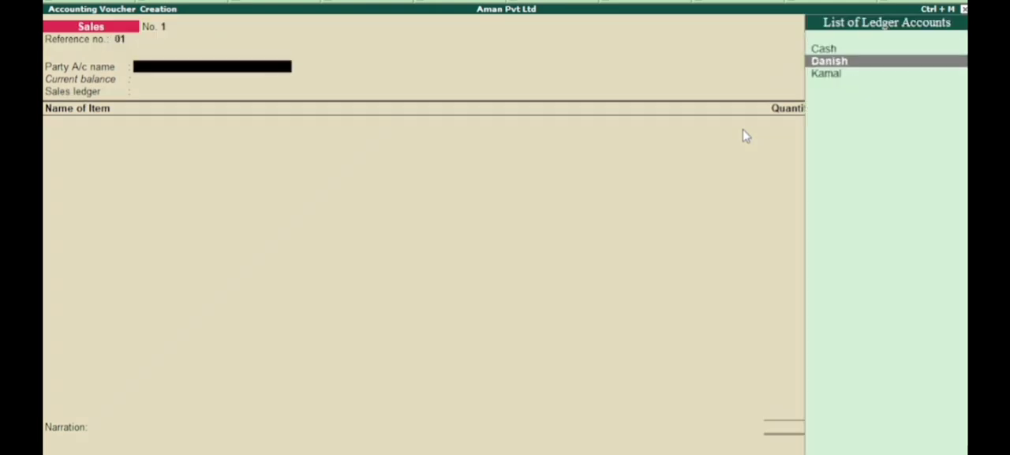
{"action": "key", "text": "Return"}
{"action": "key", "text": "Return"}
{"action": "key", "text": "Return"}
{"action": "key", "text": "Return"}
{"action": "key", "text": "Return"}
{"action": "key", "text": "Return"}
{"action": "key", "text": "Return"}
{"action": "key", "text": "Return"}
{"action": "key", "text": "Return"}
{"action": "key", "text": "Return"}
{"action": "key", "text": "Return"}
{"action": "key", "text": "Return"}
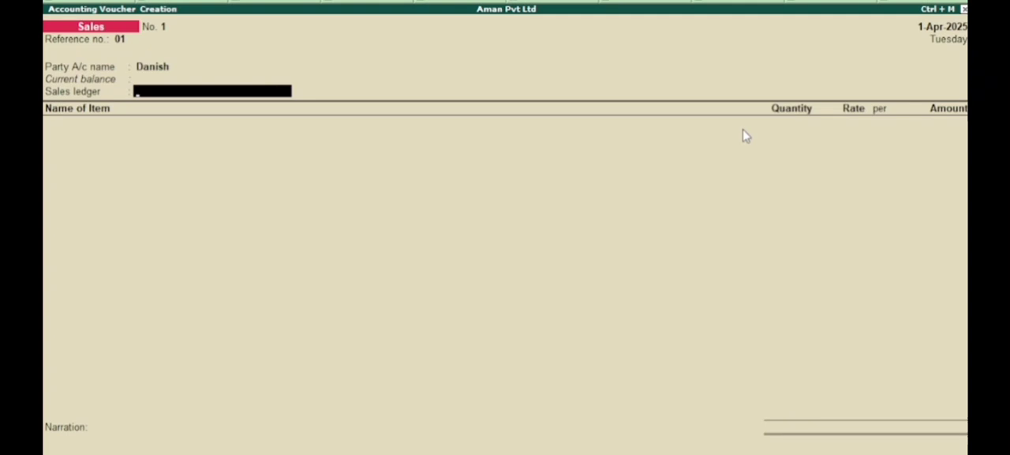
Step: Create a ledger named Sale under the Sales Accounts group from the voucher's sales ledger field
{"action": "key", "text": "alt+c"}
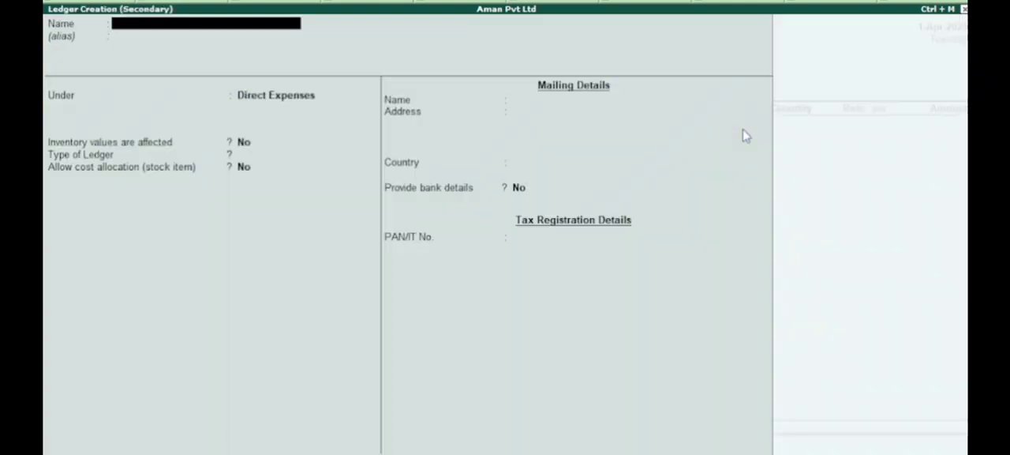
{"action": "type", "text": "Sale"}
{"action": "key", "text": "Return"}
{"action": "key", "text": "Return"}
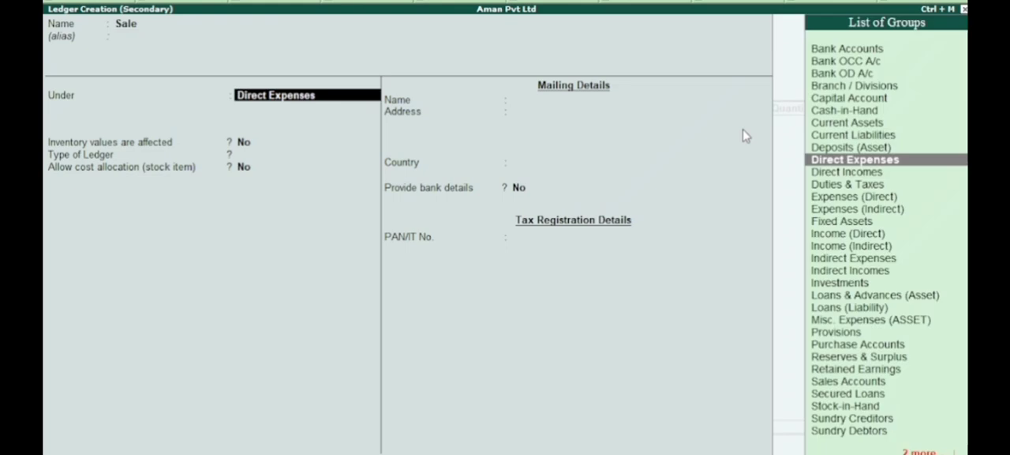
{"action": "key", "text": "Down"}
{"action": "key", "text": "Down"}
{"action": "key", "text": "Down"}
{"action": "key", "text": "Down"}
{"action": "key", "text": "Down"}
{"action": "key", "text": "Down"}
{"action": "key", "text": "Down"}
{"action": "key", "text": "Down"}
{"action": "key", "text": "Down"}
{"action": "key", "text": "Down"}
{"action": "key", "text": "Down"}
{"action": "key", "text": "Down"}
{"action": "key", "text": "Down"}
{"action": "key", "text": "Down"}
{"action": "key", "text": "Down"}
{"action": "key", "text": "Down"}
{"action": "key", "text": "Down"}
{"action": "key", "text": "Down"}
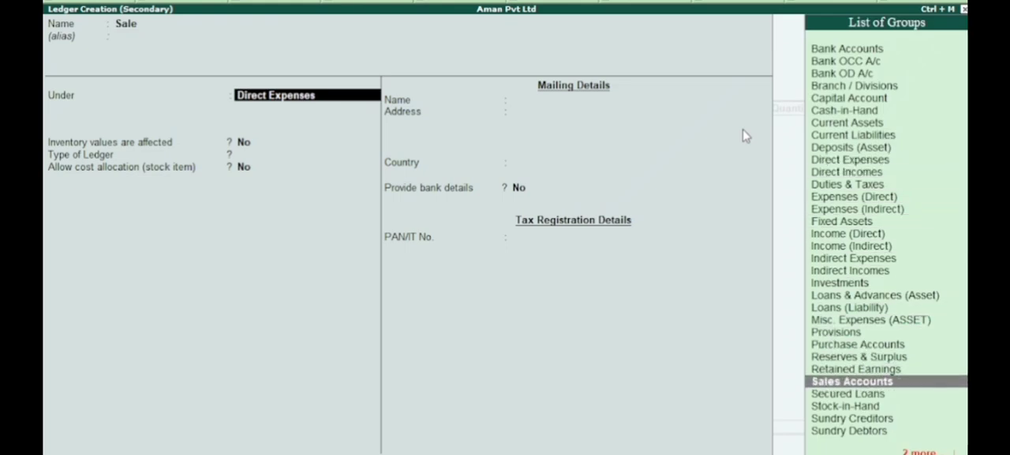
{"action": "key", "text": "Return"}
Step: Accept the Sale ledger's default settings without stock item cost allocation and save it as the voucher's sales ledger
{"action": "key", "text": "Return"}
{"action": "key", "text": "Return"}
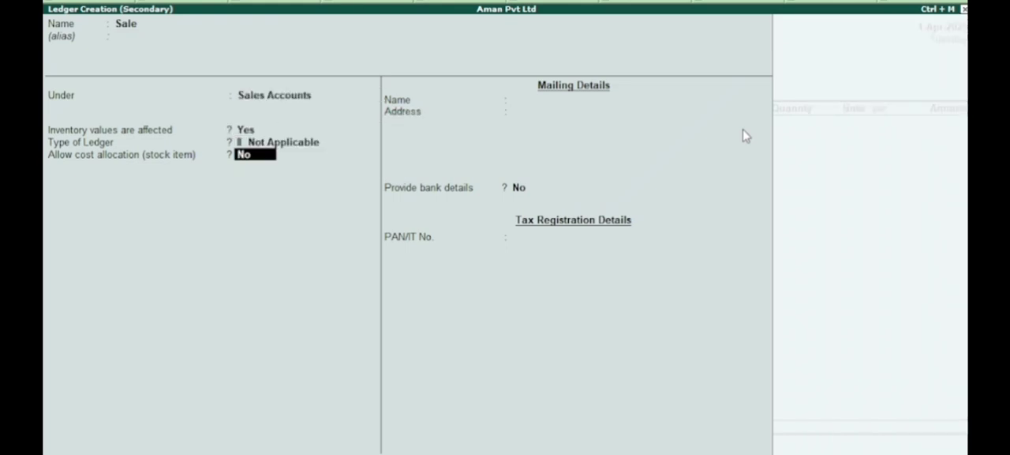
{"action": "key", "text": "Return"}
Step: Add the Computer item to the sales voucher with a quantity of 50 pcs at a rate of 15,000
{"action": "key", "text": "Return"}
{"action": "key", "text": "Return"}
{"action": "key", "text": "Return"}
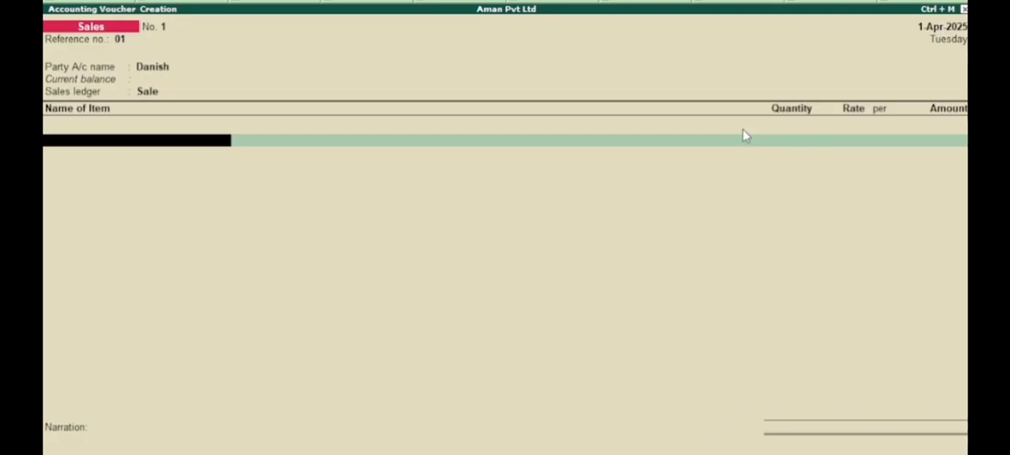
{"action": "key", "text": "Down"}
{"action": "key", "text": "Return"}
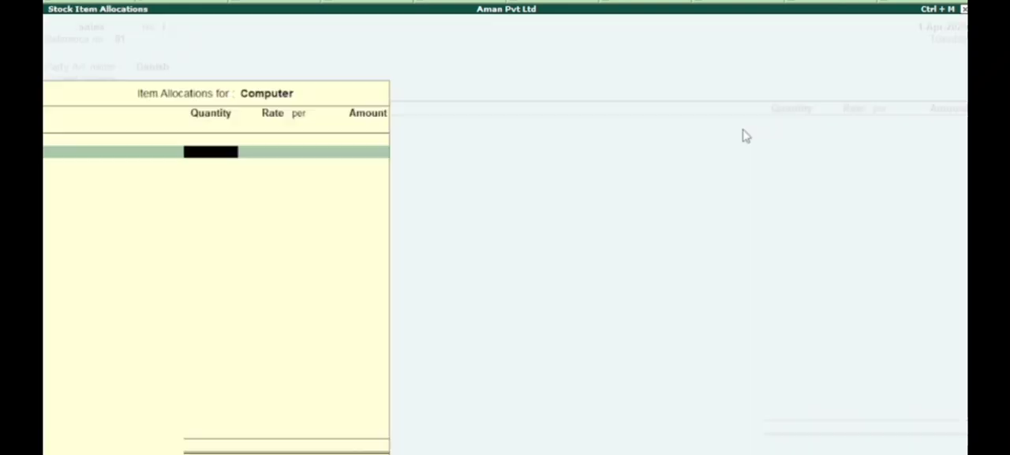
{"action": "type", "text": "500"}
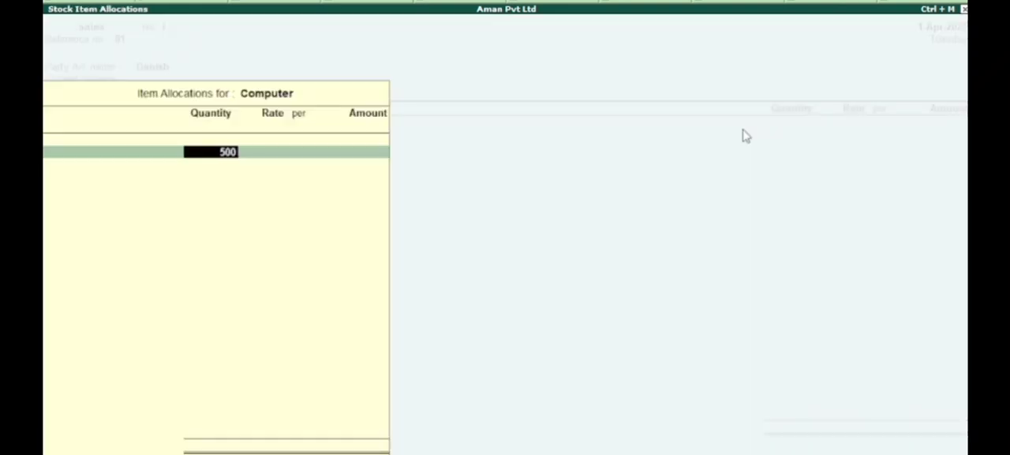
{"action": "key", "text": "BackSpace"}
{"action": "key", "text": "Return"}
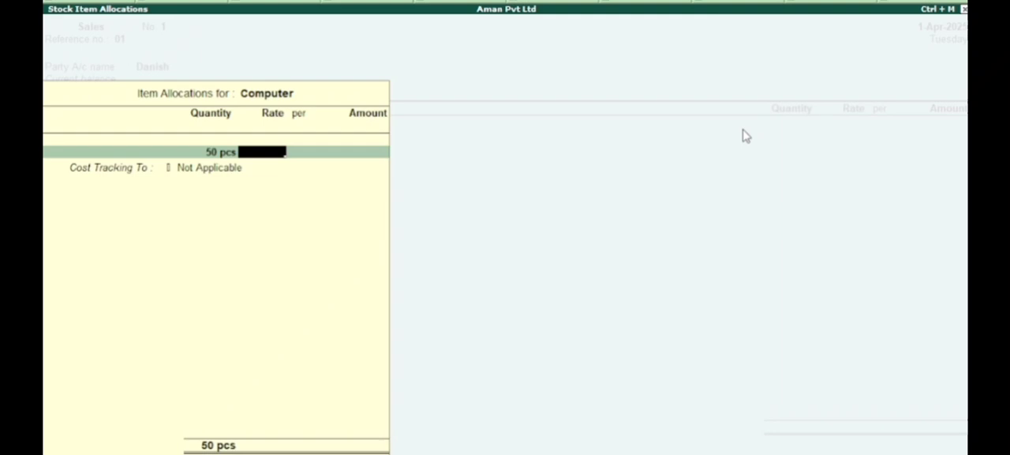
{"action": "type", "text": "15000"}
{"action": "key", "text": "Return"}
{"action": "key", "text": "Return"}
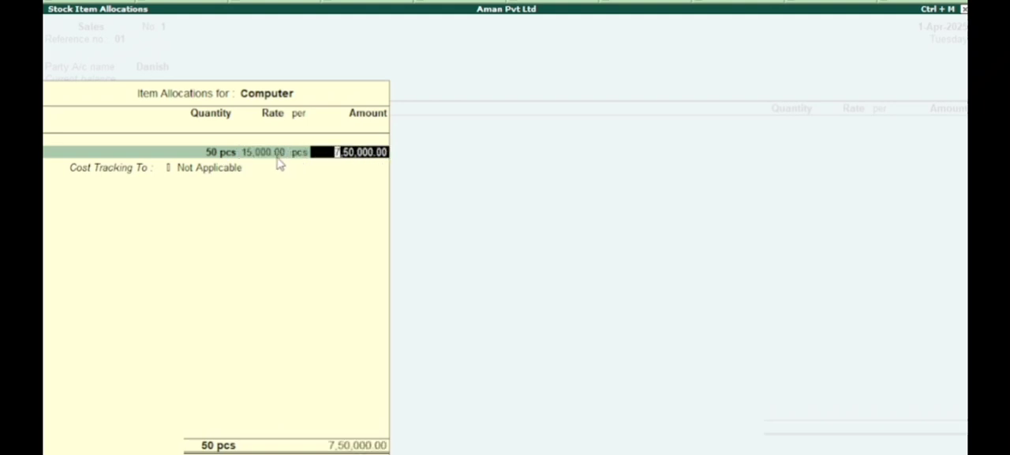
{"action": "key", "text": "Return"}
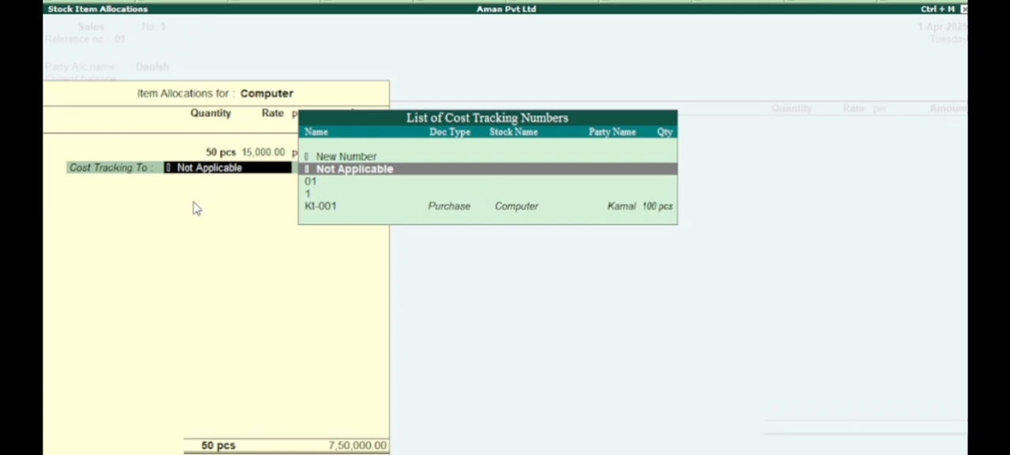
Step: Track the cost of the sold Computer item to Kt-001 and complete its item allocation
{"action": "key", "text": "Down"}
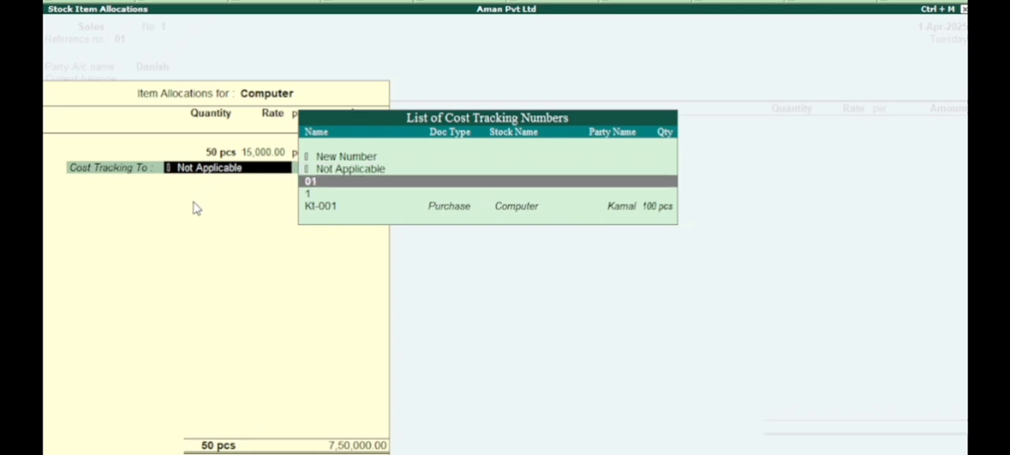
{"action": "key", "text": "Down"}
{"action": "key", "text": "Down"}
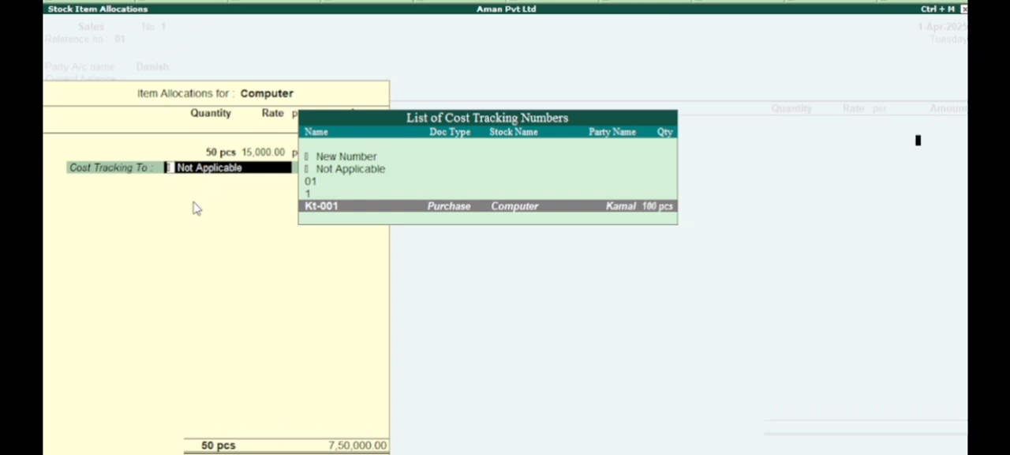
{"action": "key", "text": "Return"}
Step: Start a new ledger named Freight Outward for the line below the Computer item
{"action": "key", "text": "Return"}
{"action": "key", "text": "Return"}
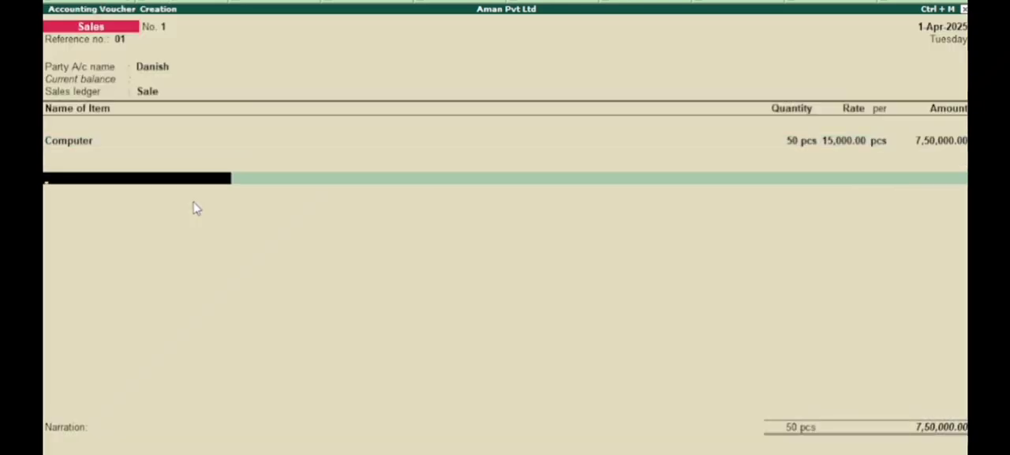
{"action": "key", "text": "Return"}
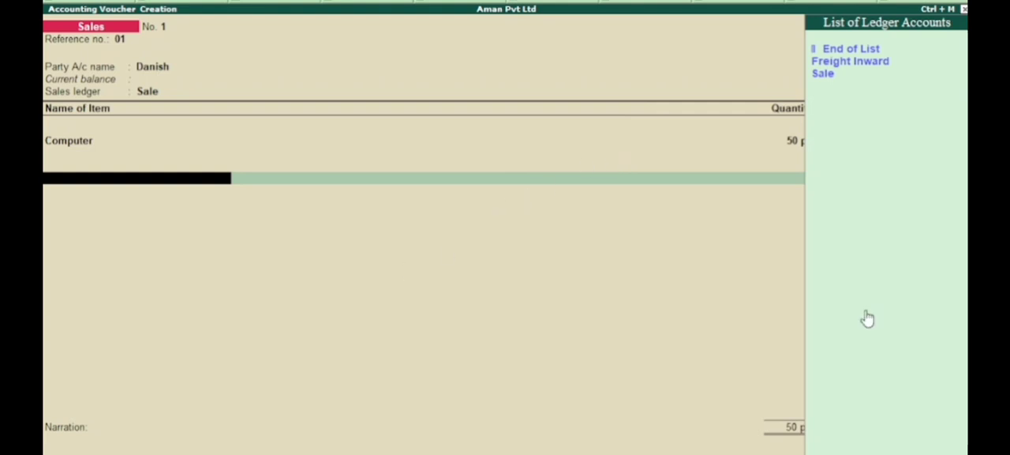
{"action": "key", "text": "alt+c"}
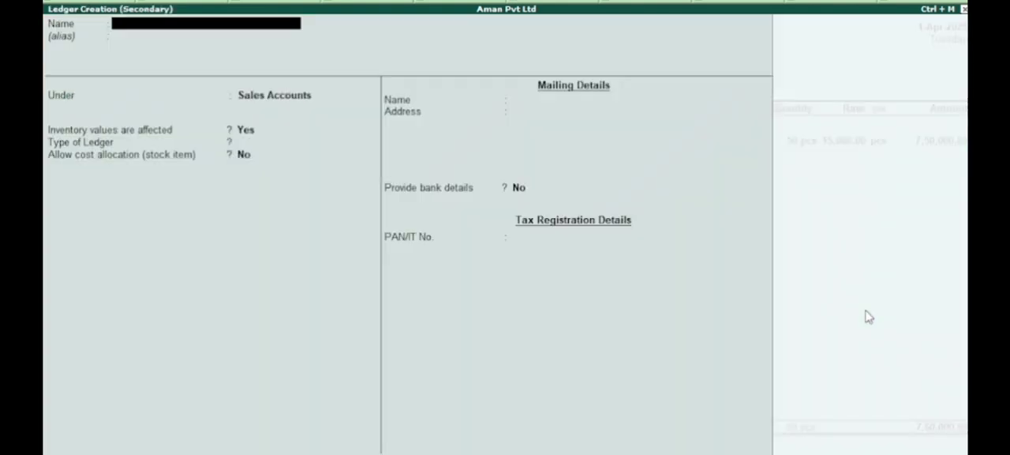
{"action": "type", "text": "Freight Out"}
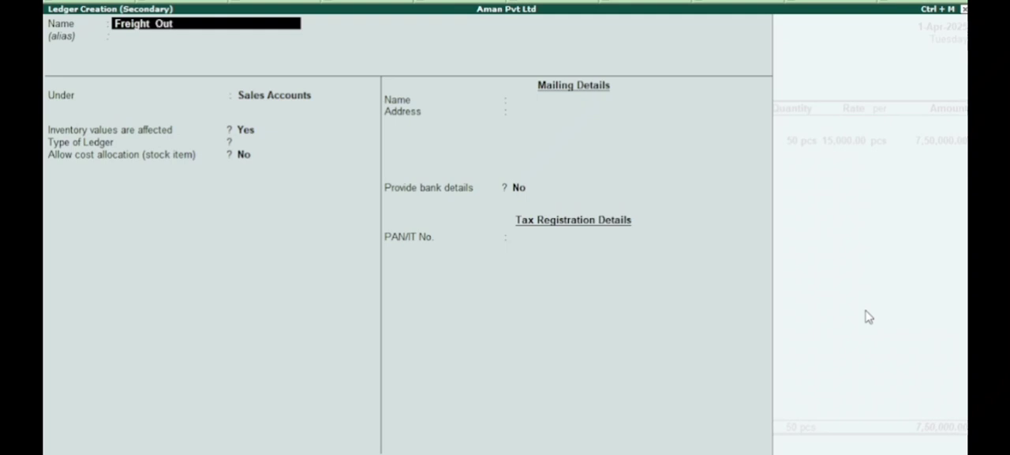
{"action": "type", "text": "ward"}
{"action": "key", "text": "Return"}
{"action": "key", "text": "Return"}
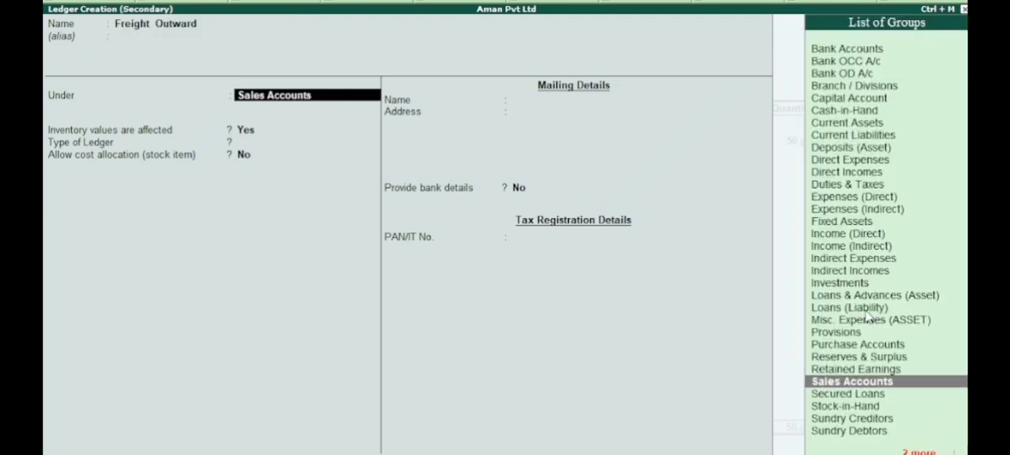
Step: Place the Freight Outward ledger under the Indirect Incomes group
{"action": "key", "text": "Up"}
{"action": "key", "text": "Up"}
{"action": "key", "text": "Up"}
{"action": "key", "text": "Up"}
{"action": "key", "text": "Up"}
{"action": "key", "text": "Up"}
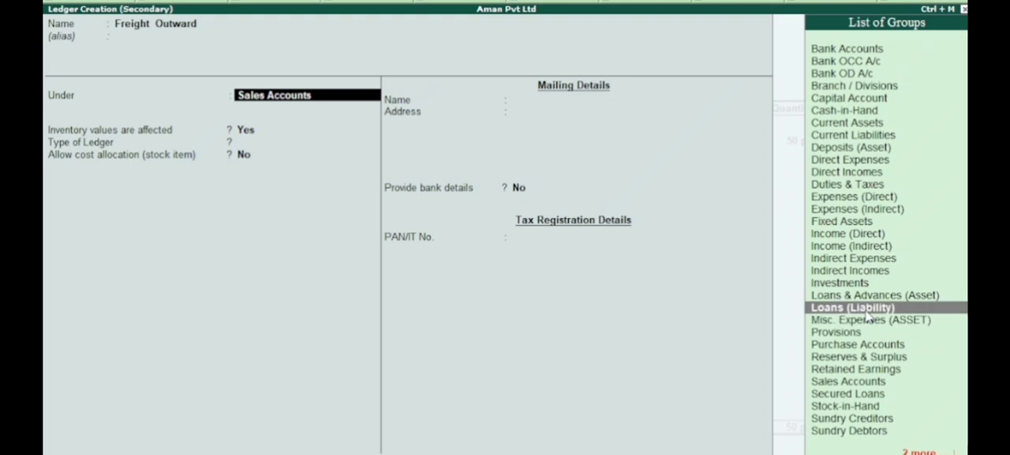
{"action": "key", "text": "Up"}
{"action": "key", "text": "Up"}
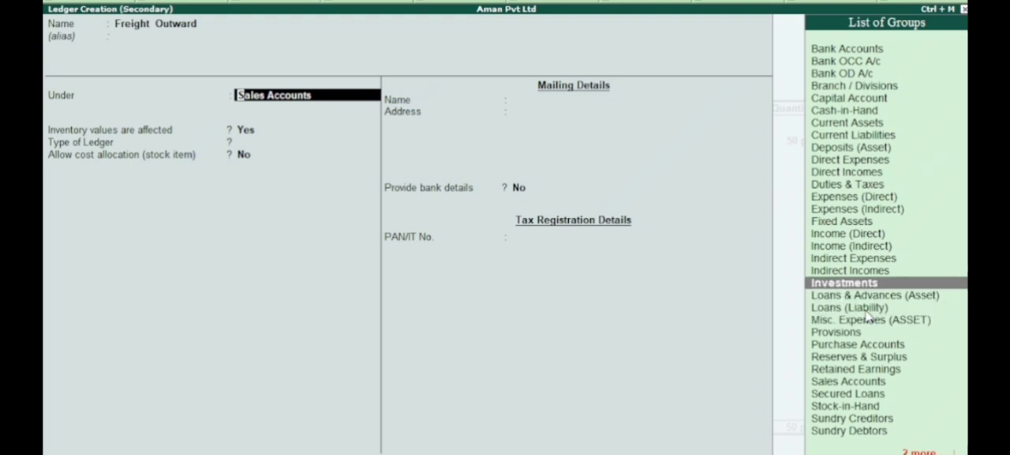
{"action": "key", "text": "Up"}
{"action": "key", "text": "Down"}
{"action": "key", "text": "Up"}
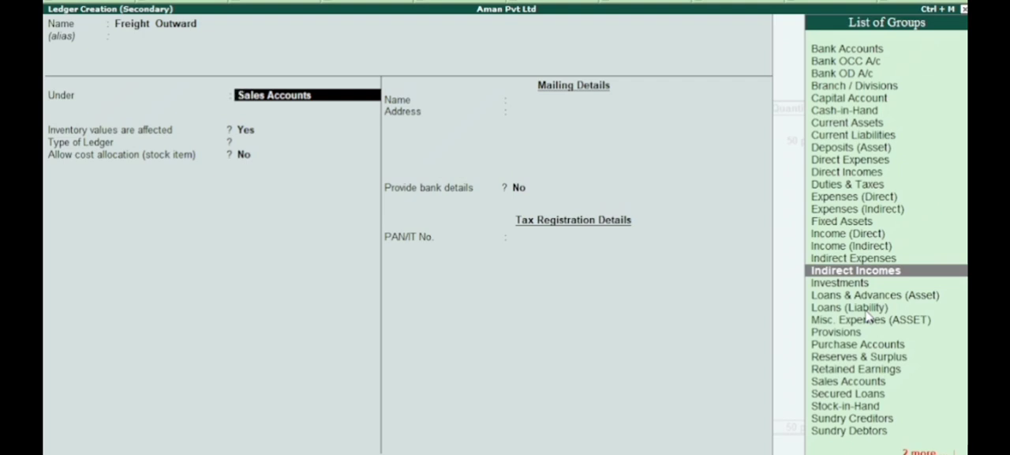
{"action": "key", "text": "Return"}
{"action": "key", "text": "BackSpace"}
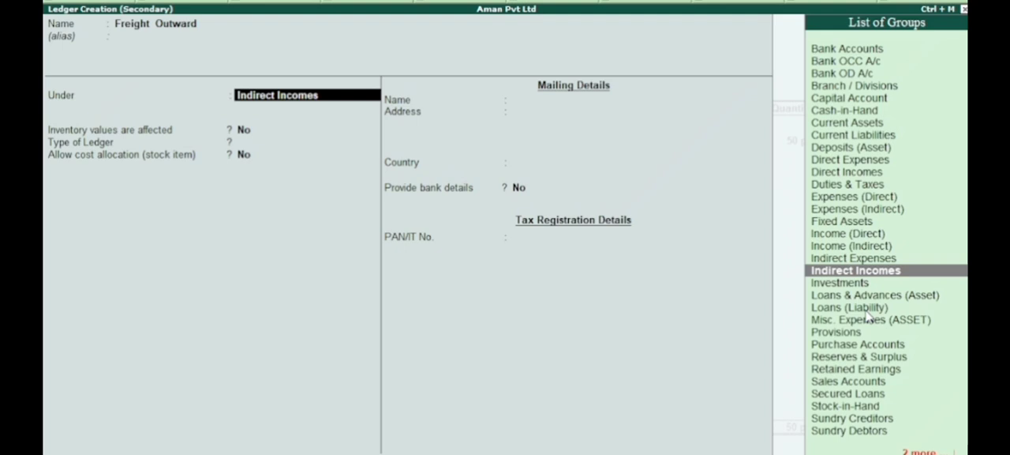
{"action": "key", "text": "Return"}
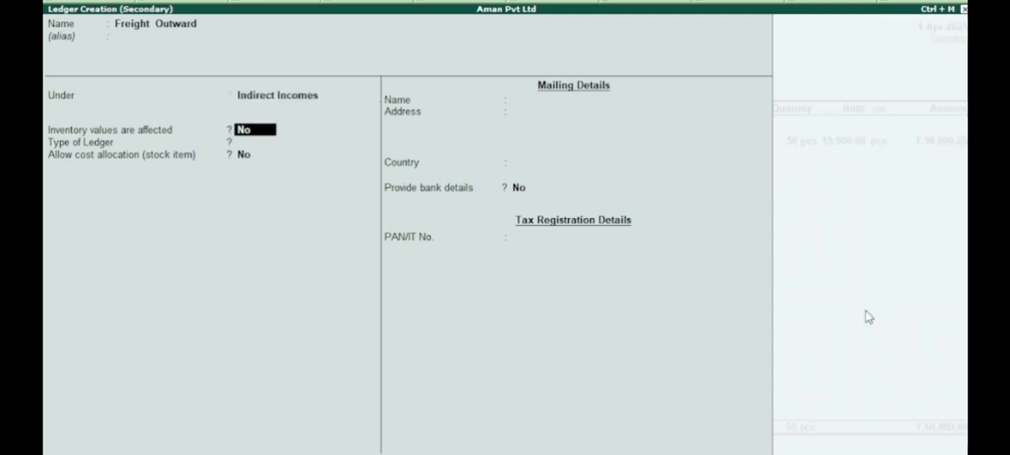
Step: Allow stock item cost allocation for the Freight Outward ledger, keep its other defaults and save it
{"action": "key", "text": "Return"}
{"action": "key", "text": "Return"}
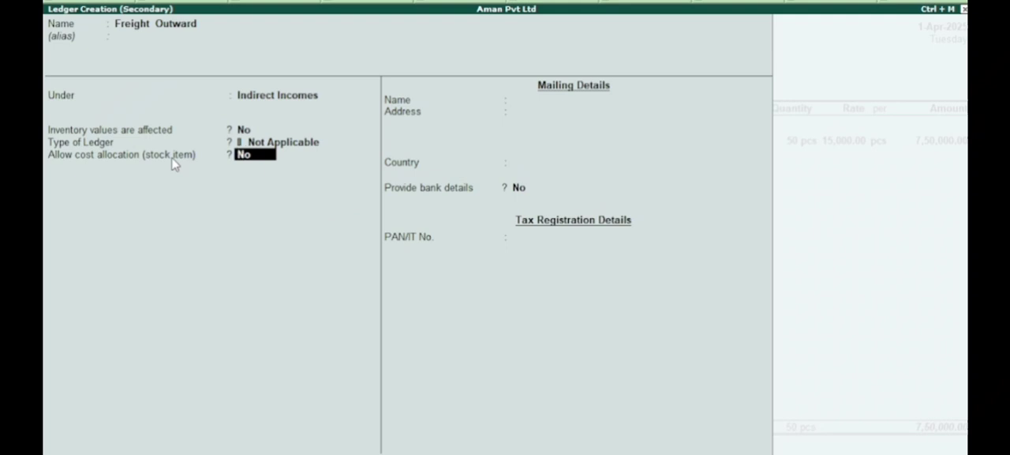
{"action": "type", "text": "y"}
{"action": "key", "text": "Return"}
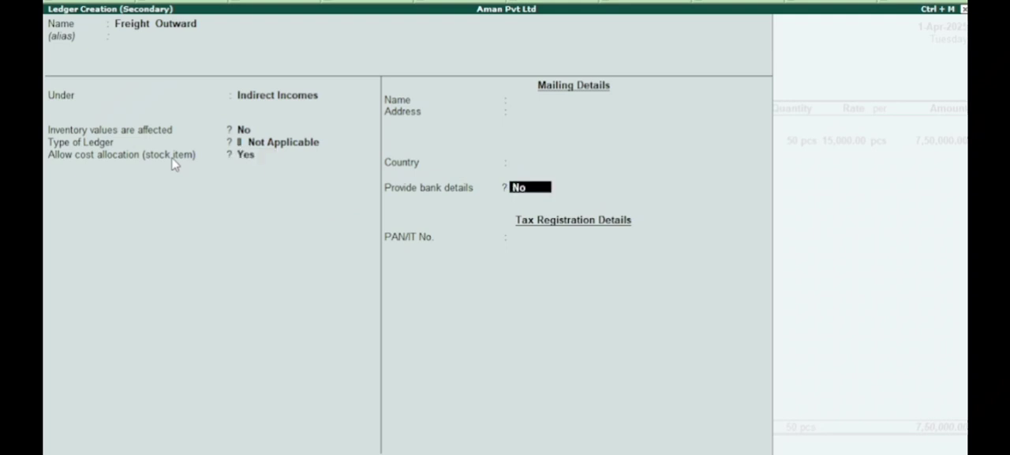
{"action": "key", "text": "Return"}
Step: Enter 2,500 as the Freight Outward amount in the sales voucher
{"action": "key", "text": "Return"}
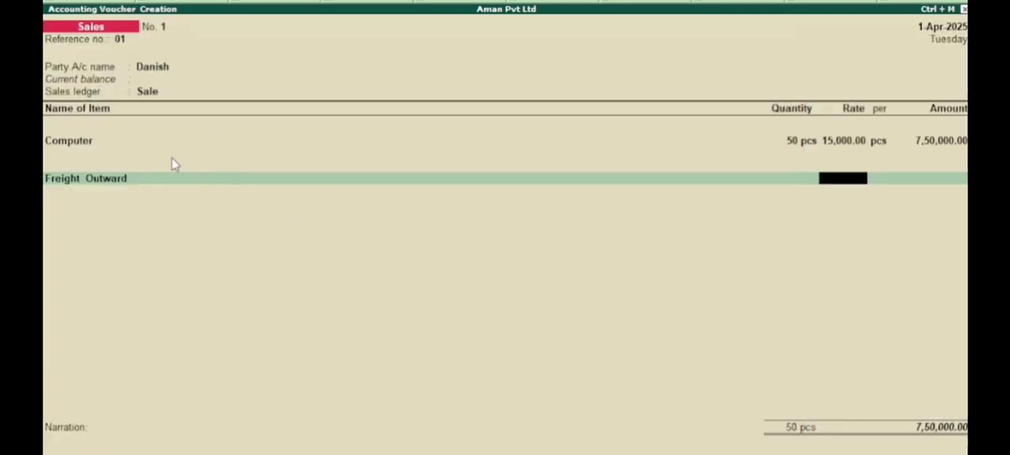
{"action": "key", "text": "Return"}
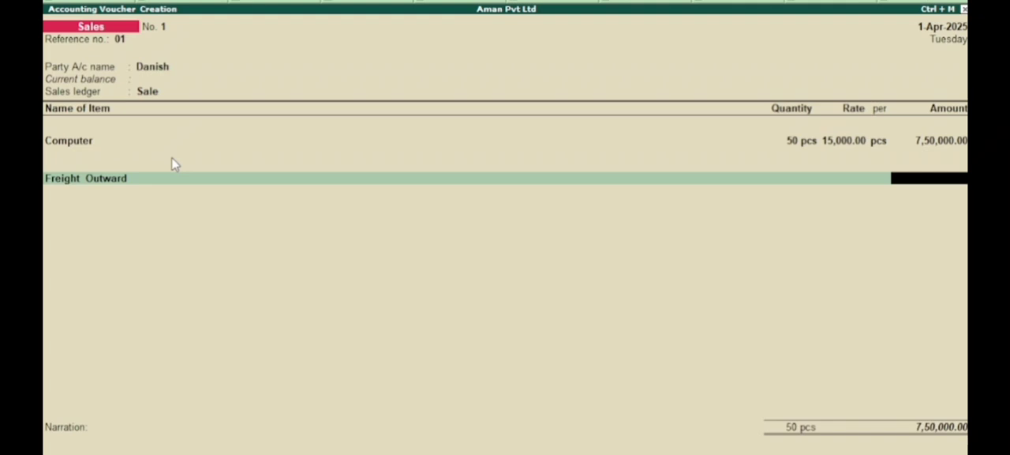
{"action": "type", "text": "5"}
{"action": "key", "text": "BackSpace"}
{"action": "type", "text": "2,5"}
{"action": "type", "text": "00"}
{"action": "key", "text": "Return"}
Step: Allocate the Freight Outward amount to the Computer item under Kt-001 for a quantity of 50 pcs
{"action": "key", "text": "Down"}
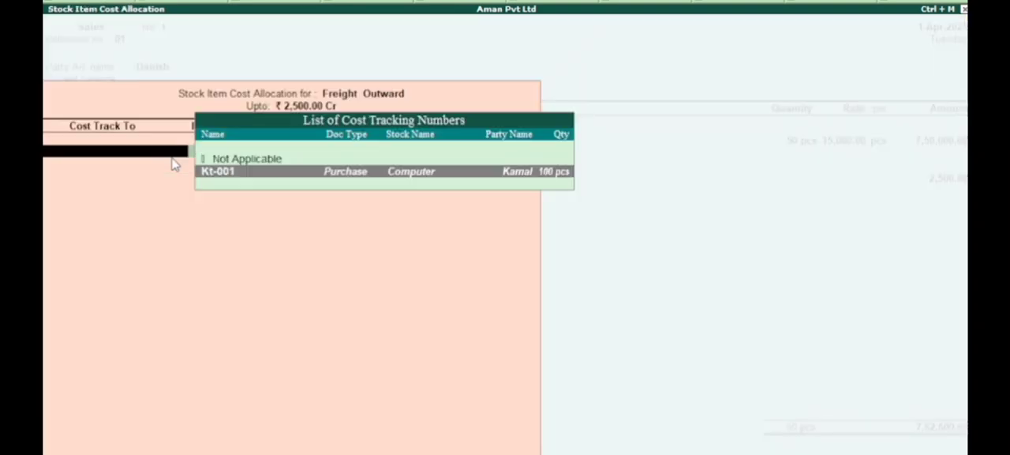
{"action": "key", "text": "Return"}
{"action": "key", "text": "Return"}
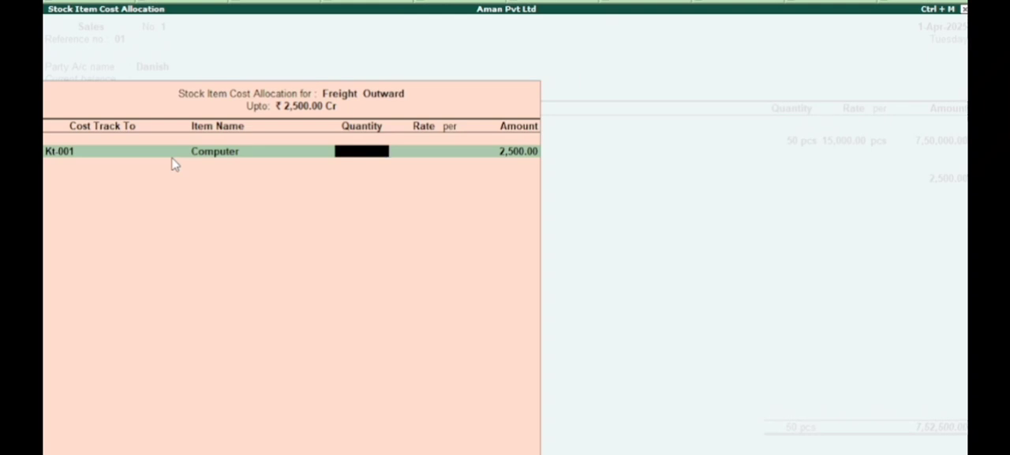
{"action": "type", "text": "50"}
{"action": "key", "text": "Return"}
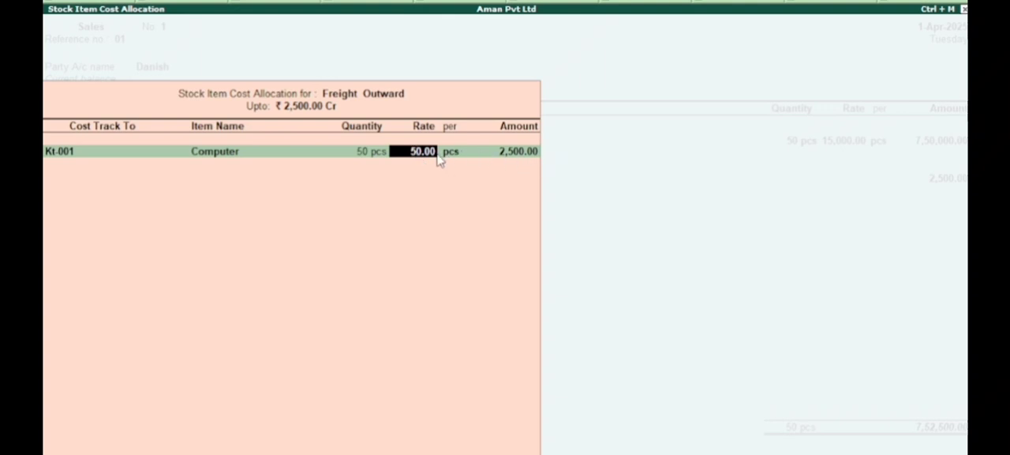
{"action": "key", "text": "Return"}
{"action": "key", "text": "Return"}
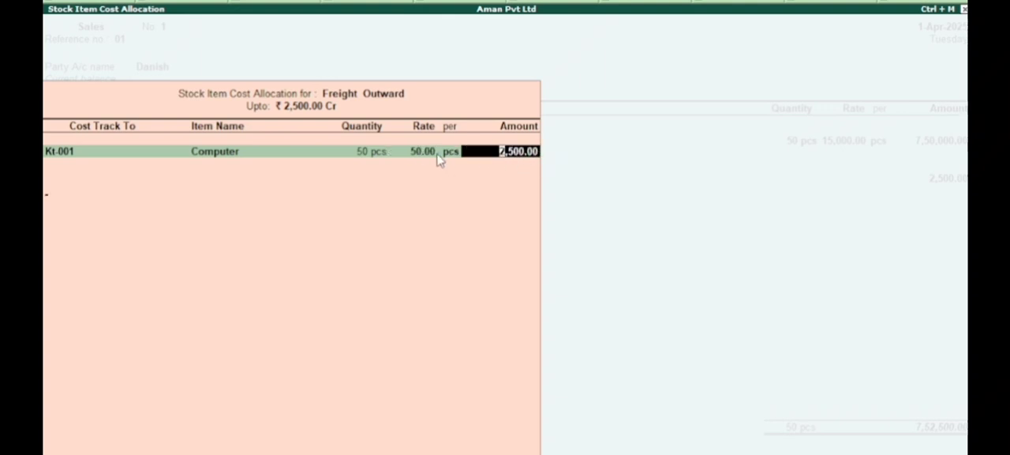
{"action": "key", "text": "Return"}
Step: Accept the bill-wise details as New Ref 1 for the full amount and save the sales voucher
{"action": "key", "text": "Return"}
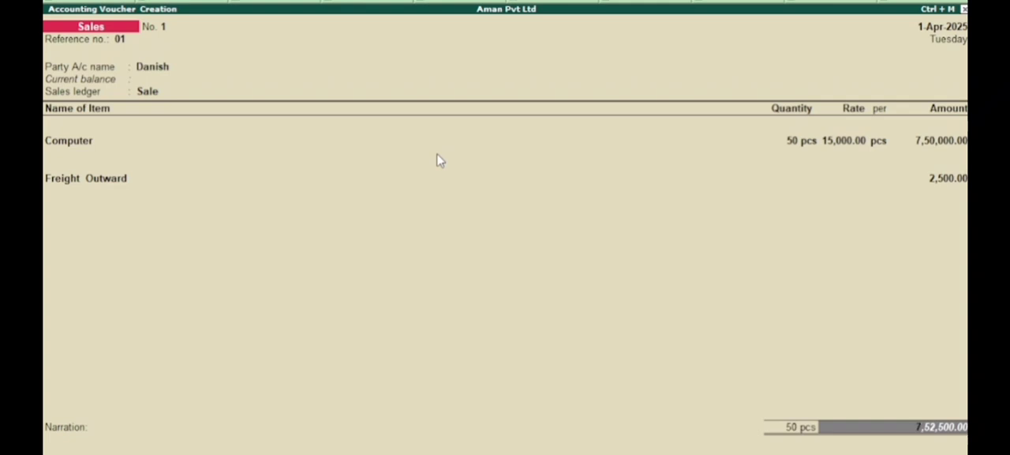
{"action": "key", "text": "Return"}
{"action": "key", "text": "Return"}
{"action": "key", "text": "Return"}
{"action": "key", "text": "Return"}
{"action": "key", "text": "Return"}
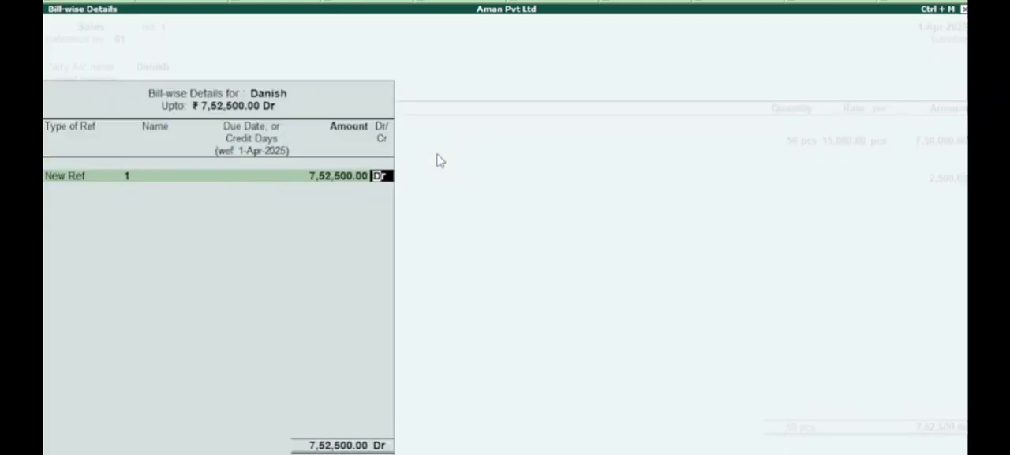
{"action": "key", "text": "Return"}
{"action": "key", "text": "Return"}
{"action": "key", "text": "Return"}
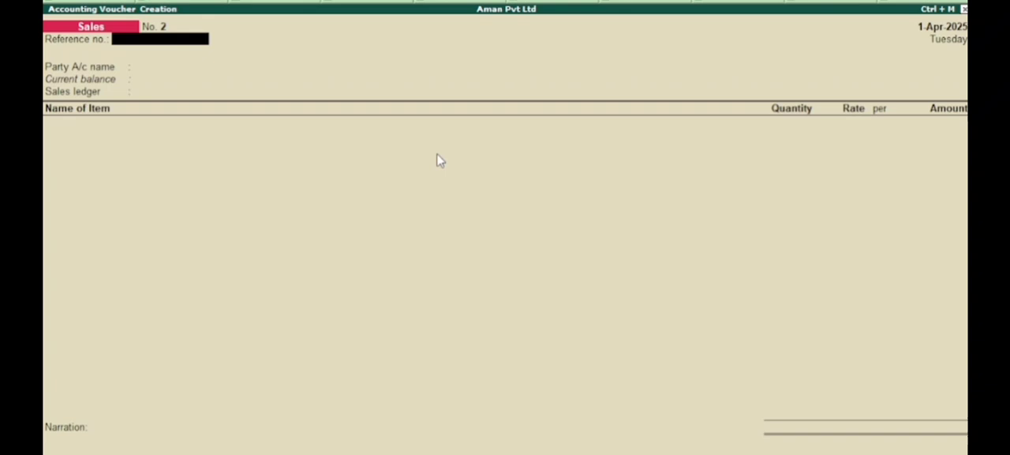
Step: Leave the blank sales voucher without saving it and open the Statements of Inventory reports
{"action": "key", "text": "Escape"}
{"action": "key", "text": "Return"}
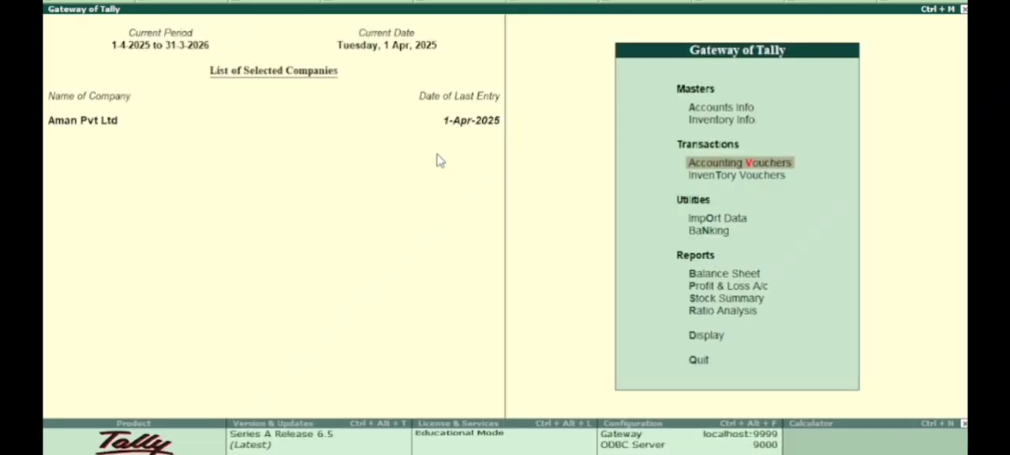
{"action": "key", "text": "Down"}
{"action": "key", "text": "Down"}
{"action": "key", "text": "Down"}
{"action": "key", "text": "Down"}
{"action": "key", "text": "Down"}
{"action": "key", "text": "Down"}
{"action": "key", "text": "Down"}
{"action": "key", "text": "Down"}
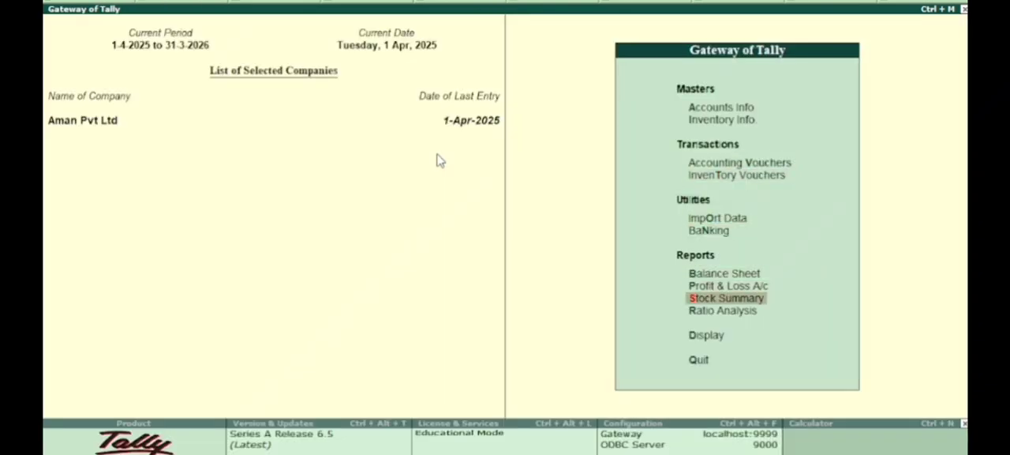
{"action": "key", "text": "Return"}
{"action": "key", "text": "Down"}
{"action": "key", "text": "Down"}
{"action": "key", "text": "Down"}
{"action": "key", "text": "Down"}
{"action": "key", "text": "Down"}
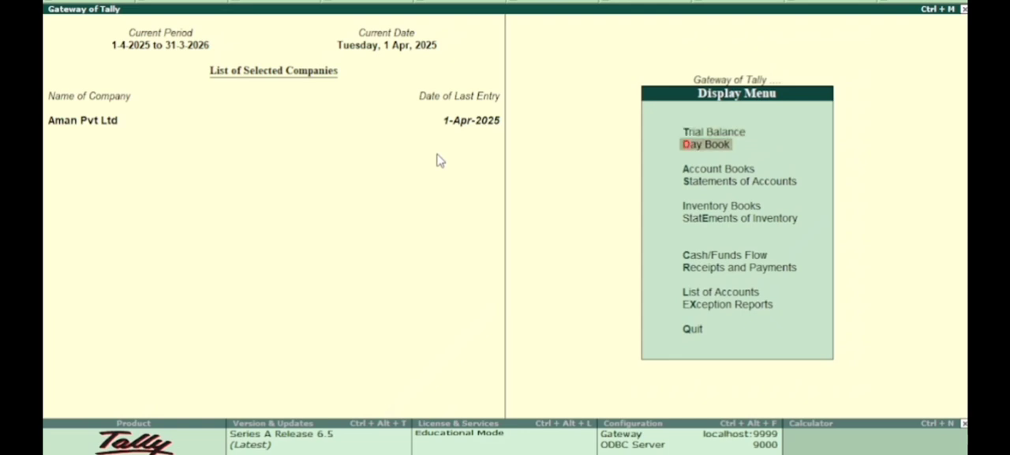
{"action": "key", "text": "Return"}
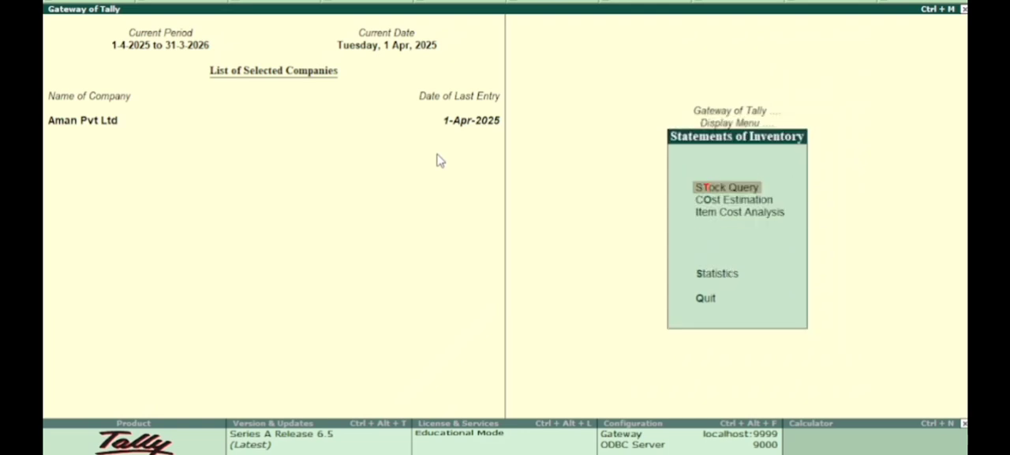
Step: Display the Item Cost Analysis report for the Computer stock item and review its cost, revenue and profit by cost track
{"action": "key", "text": "Down"}
{"action": "key", "text": "Down"}
{"action": "key", "text": "Return"}
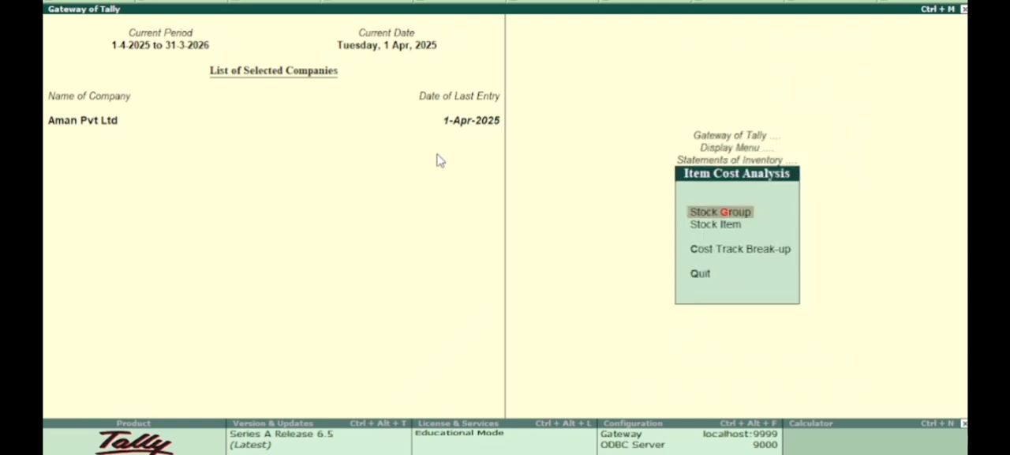
{"action": "key", "text": "Down"}
{"action": "key", "text": "Return"}
{"action": "key", "text": "Return"}
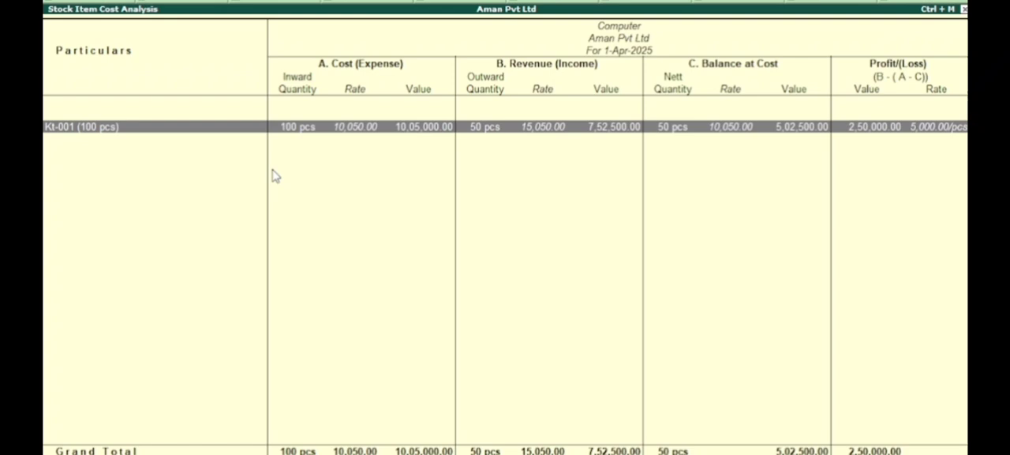
Step: Close the Computer cost analysis report and return to the Gateway of Tally
{"action": "key", "text": "Escape"}
{"action": "key", "text": "Escape"}
{"action": "key", "text": "Escape"}
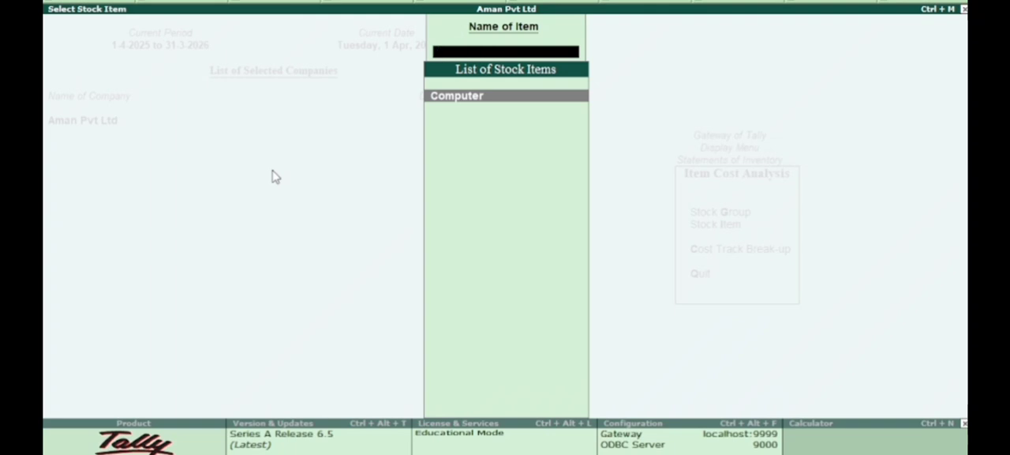
{"action": "key", "text": "Escape"}
{"action": "key", "text": "Escape"}
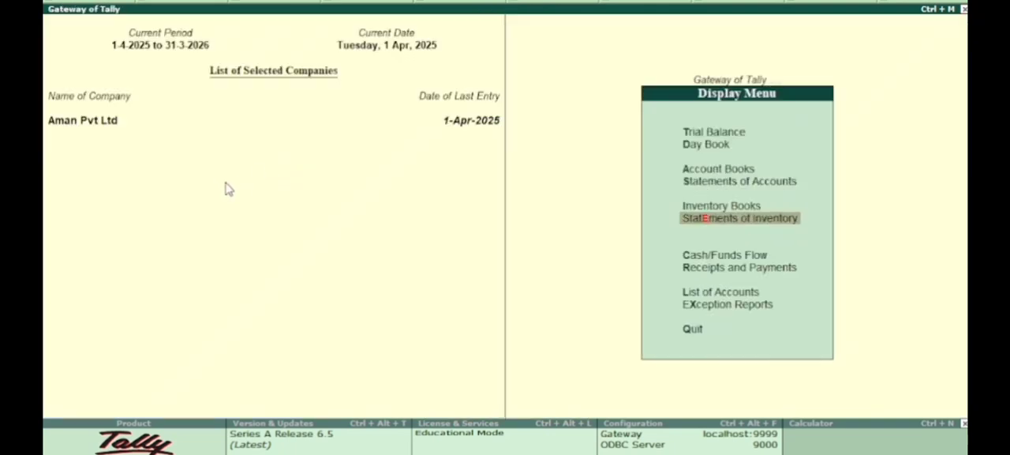
{"action": "key", "text": "Escape"}
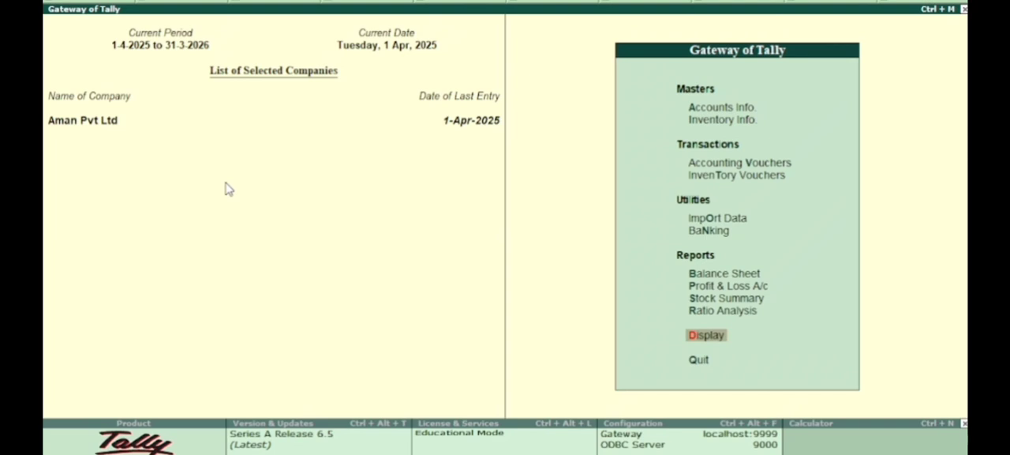